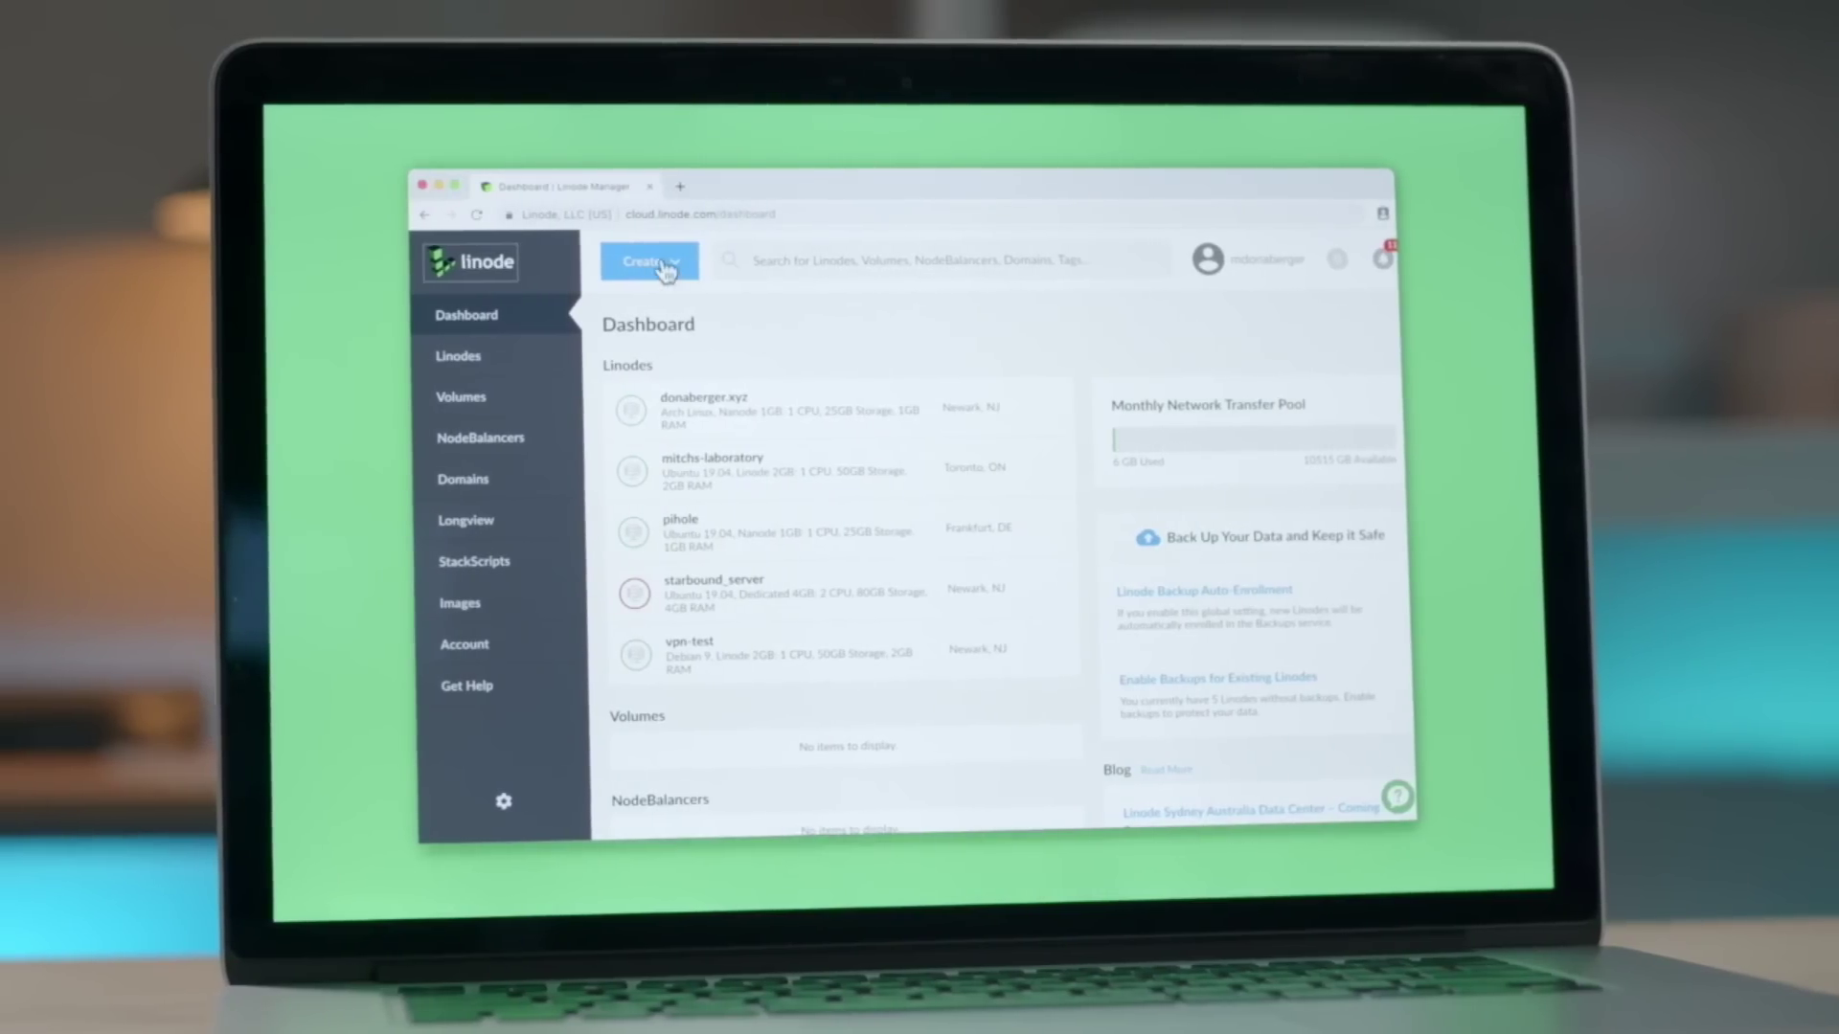
Start a new Linode in Cloud Manager and show its distribution Images list
click(627, 260)
click(745, 337)
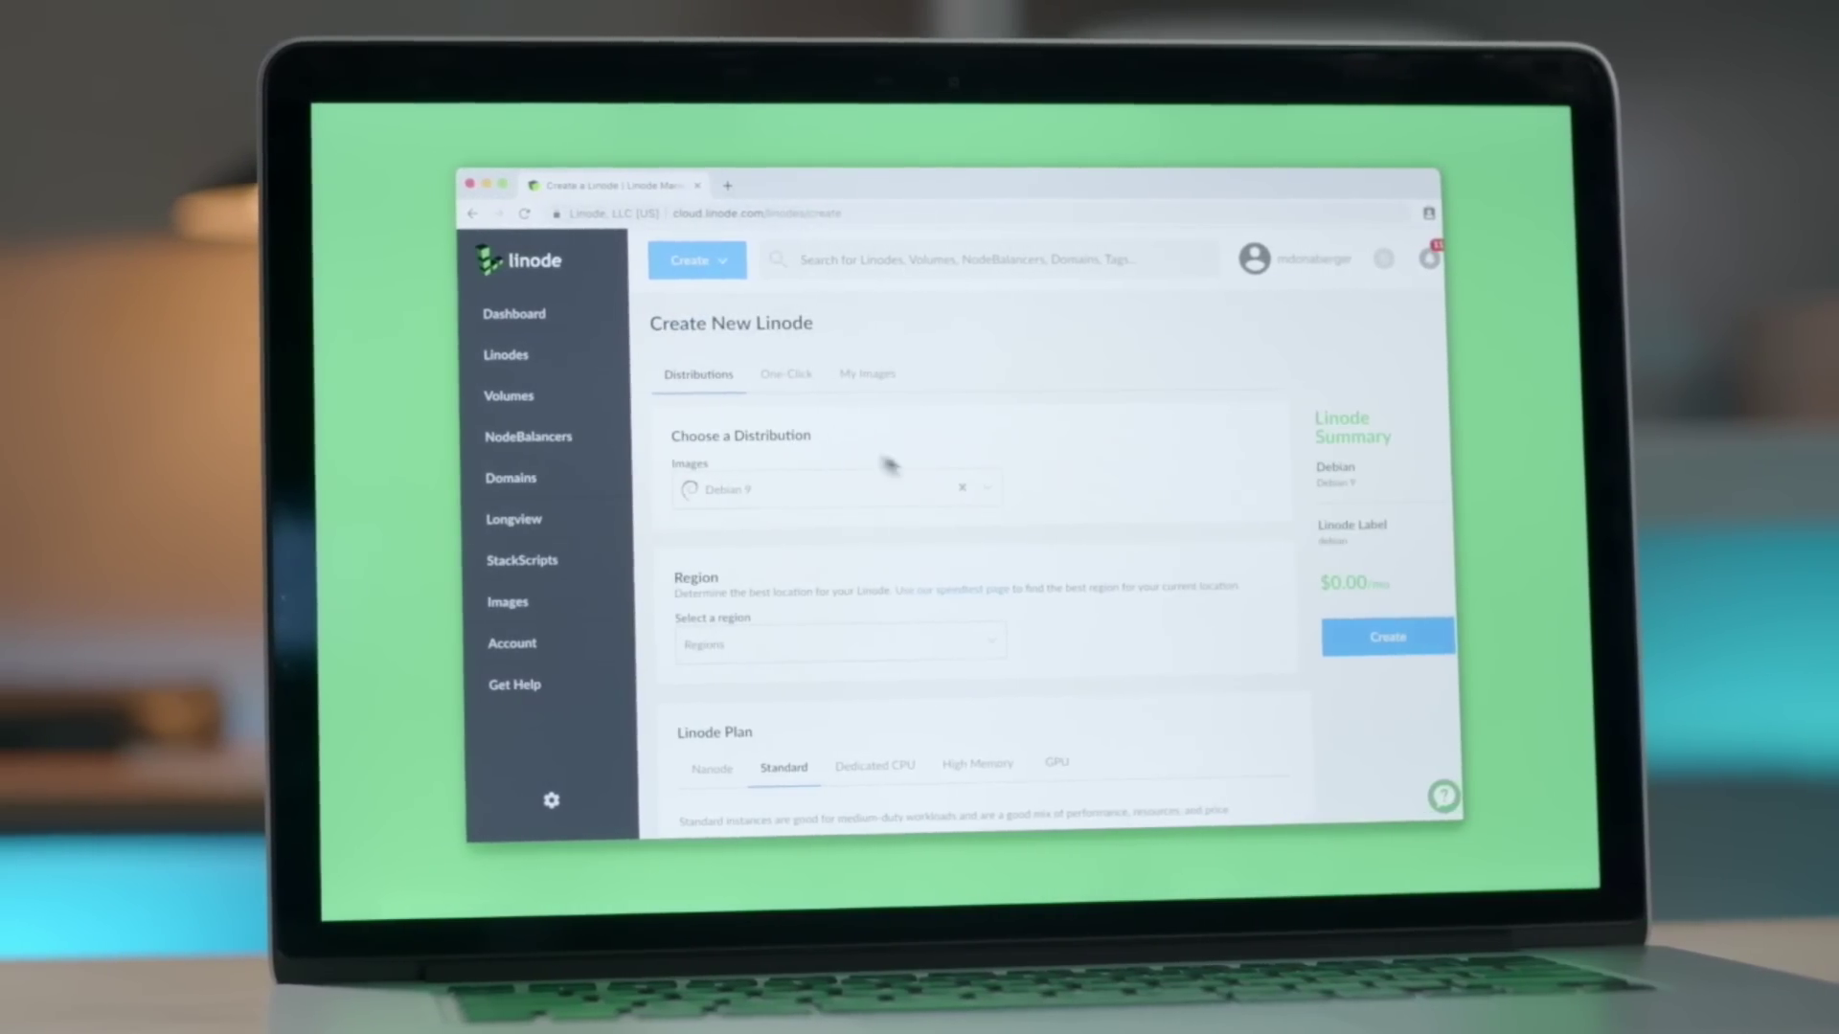
click(960, 490)
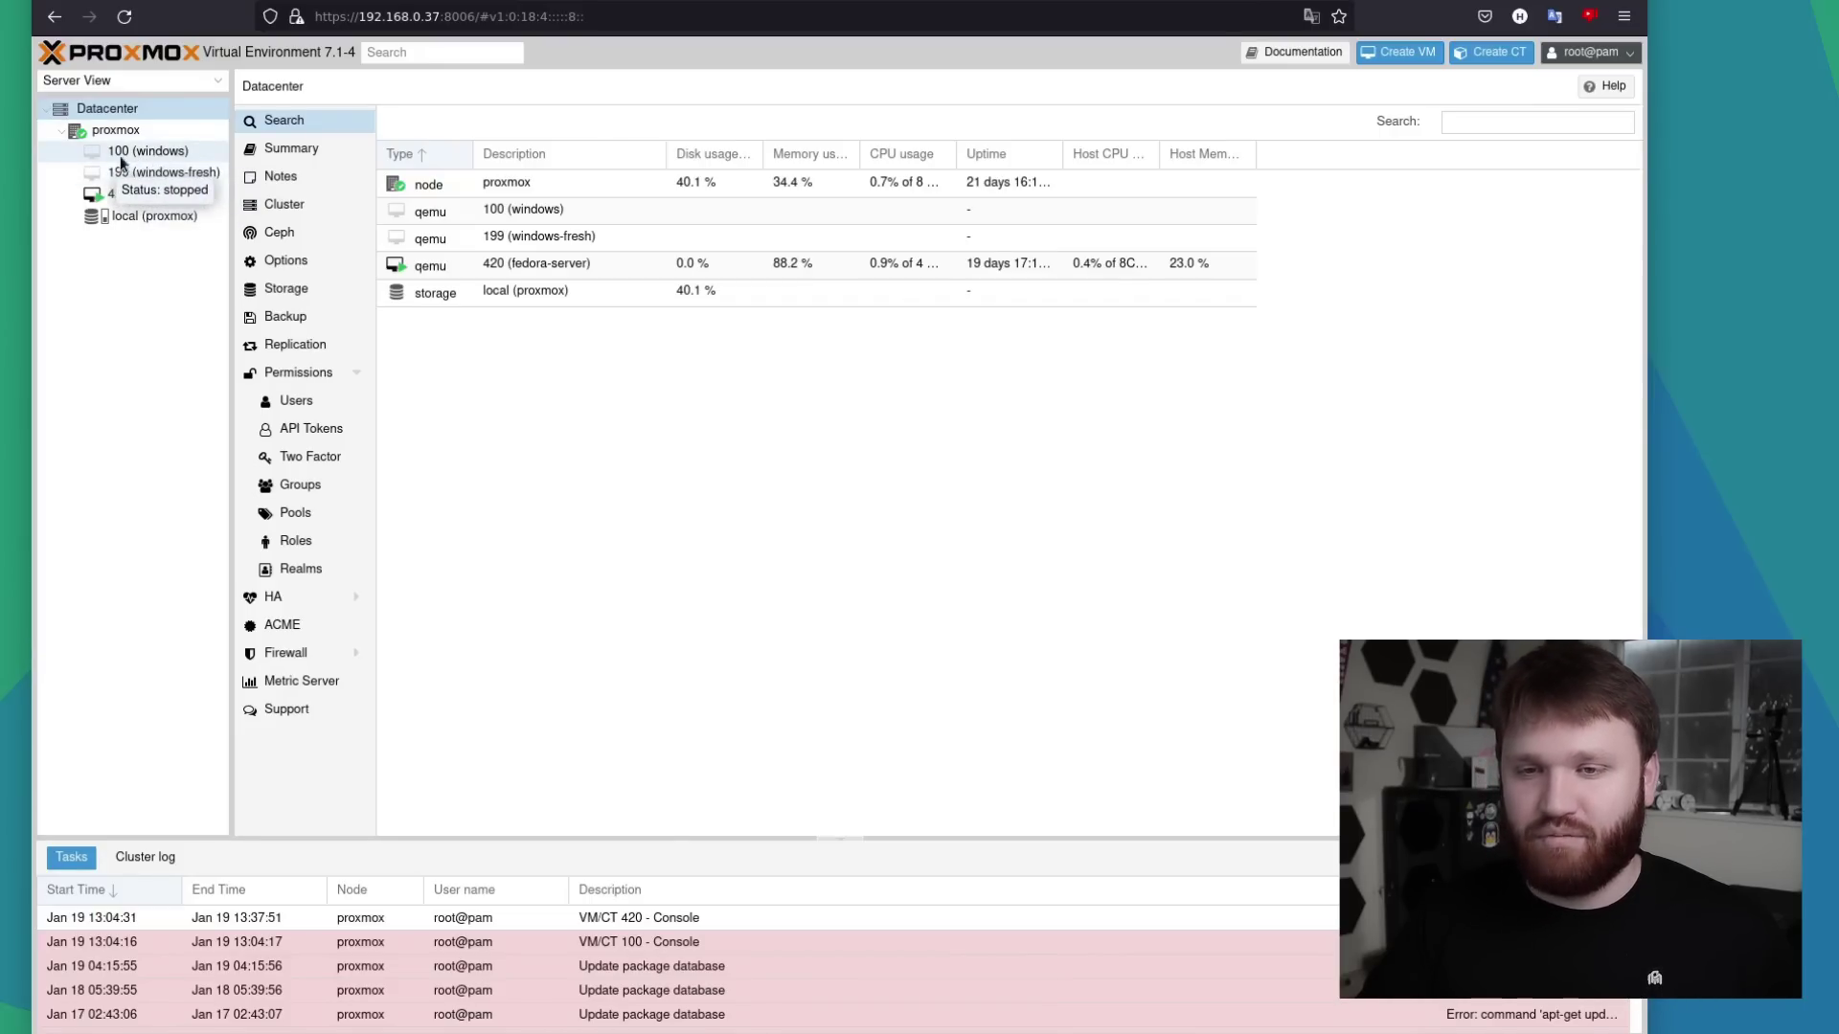
Open the console of VM 100 (windows), then of VM 420 (fedora-server)
click(120, 153)
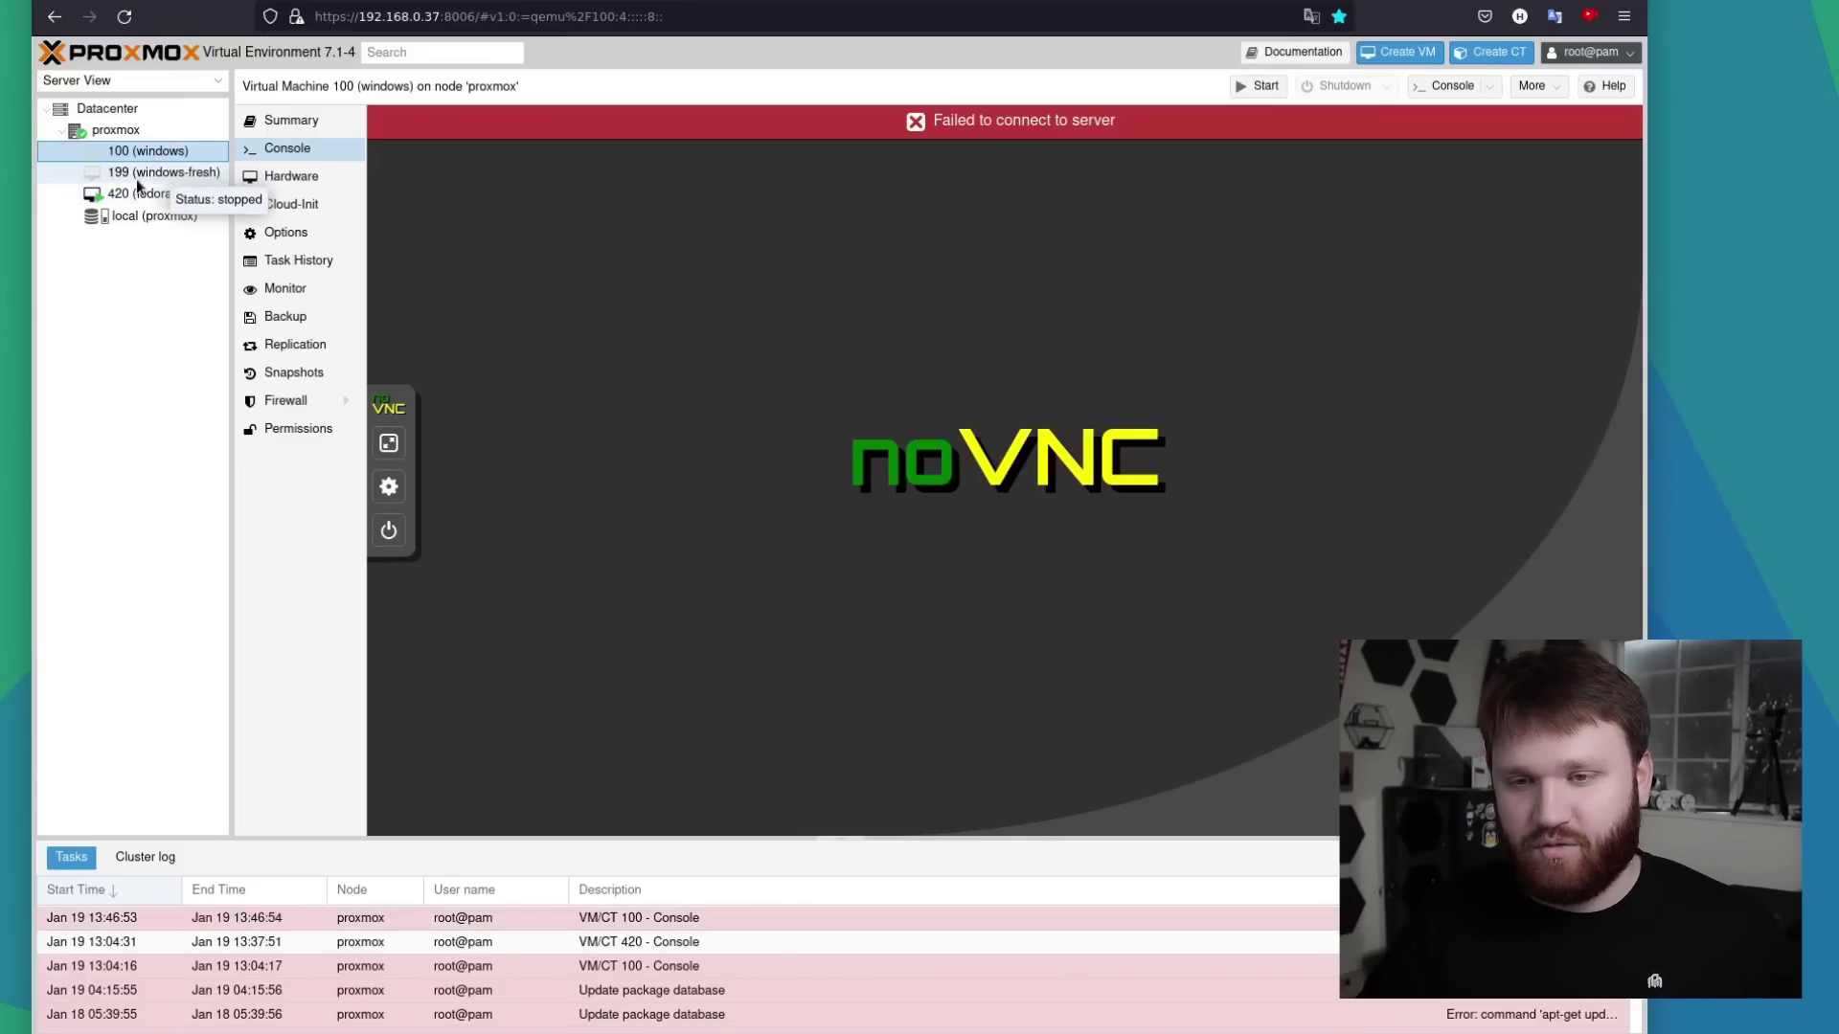
click(164, 196)
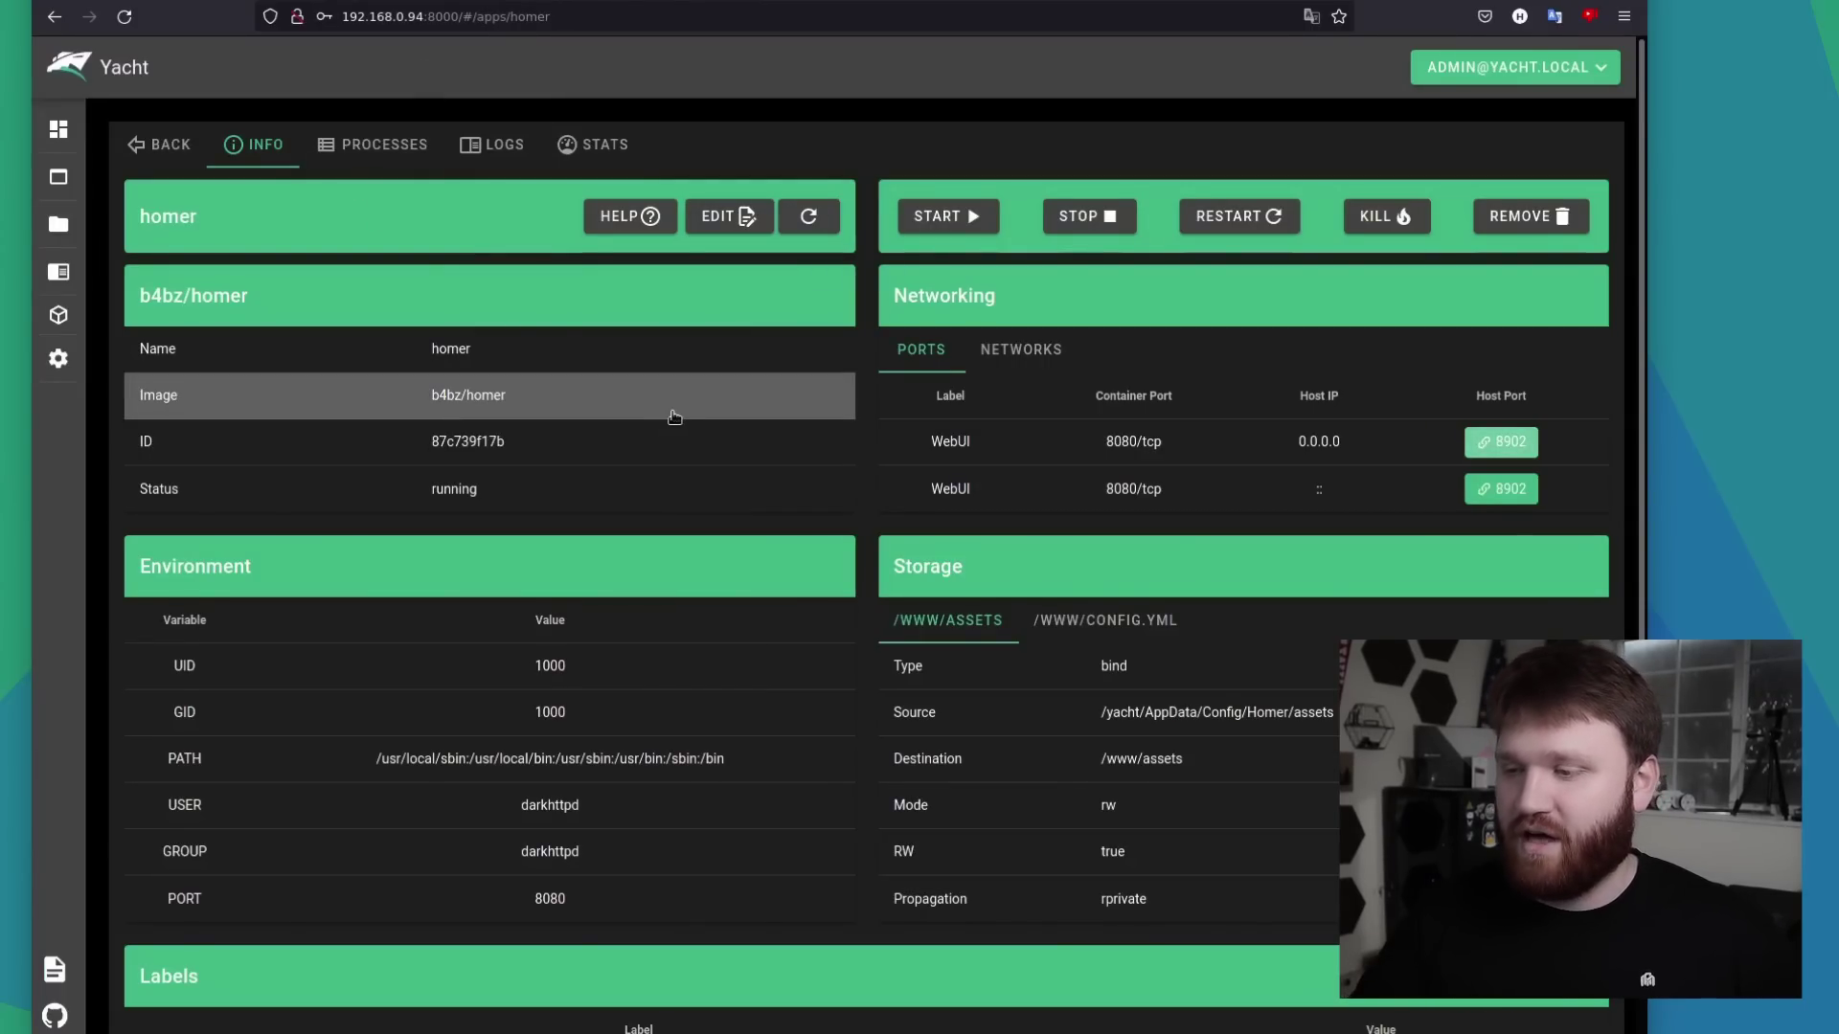
Reload the Yacht dashboard with the trailing #/ removed from the address
click(58, 129)
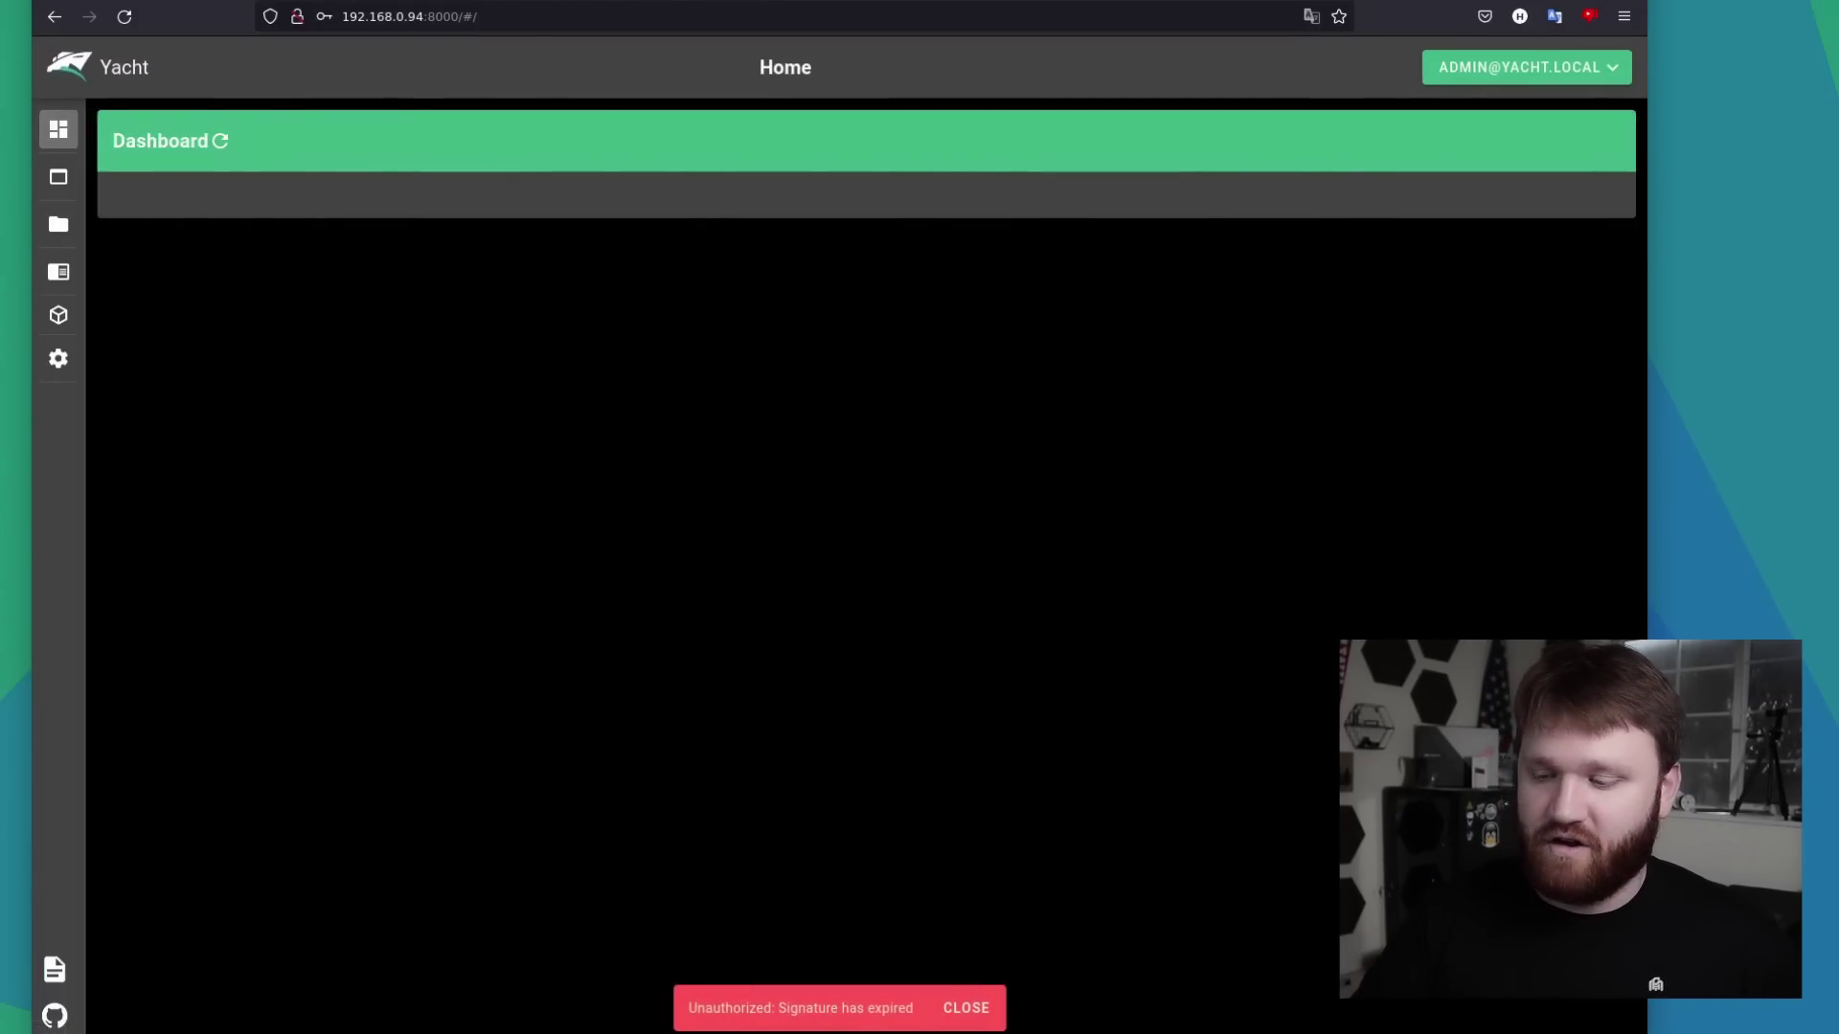
click(426, 16)
click(490, 18)
key(BackSpace)
key(BackSpace)
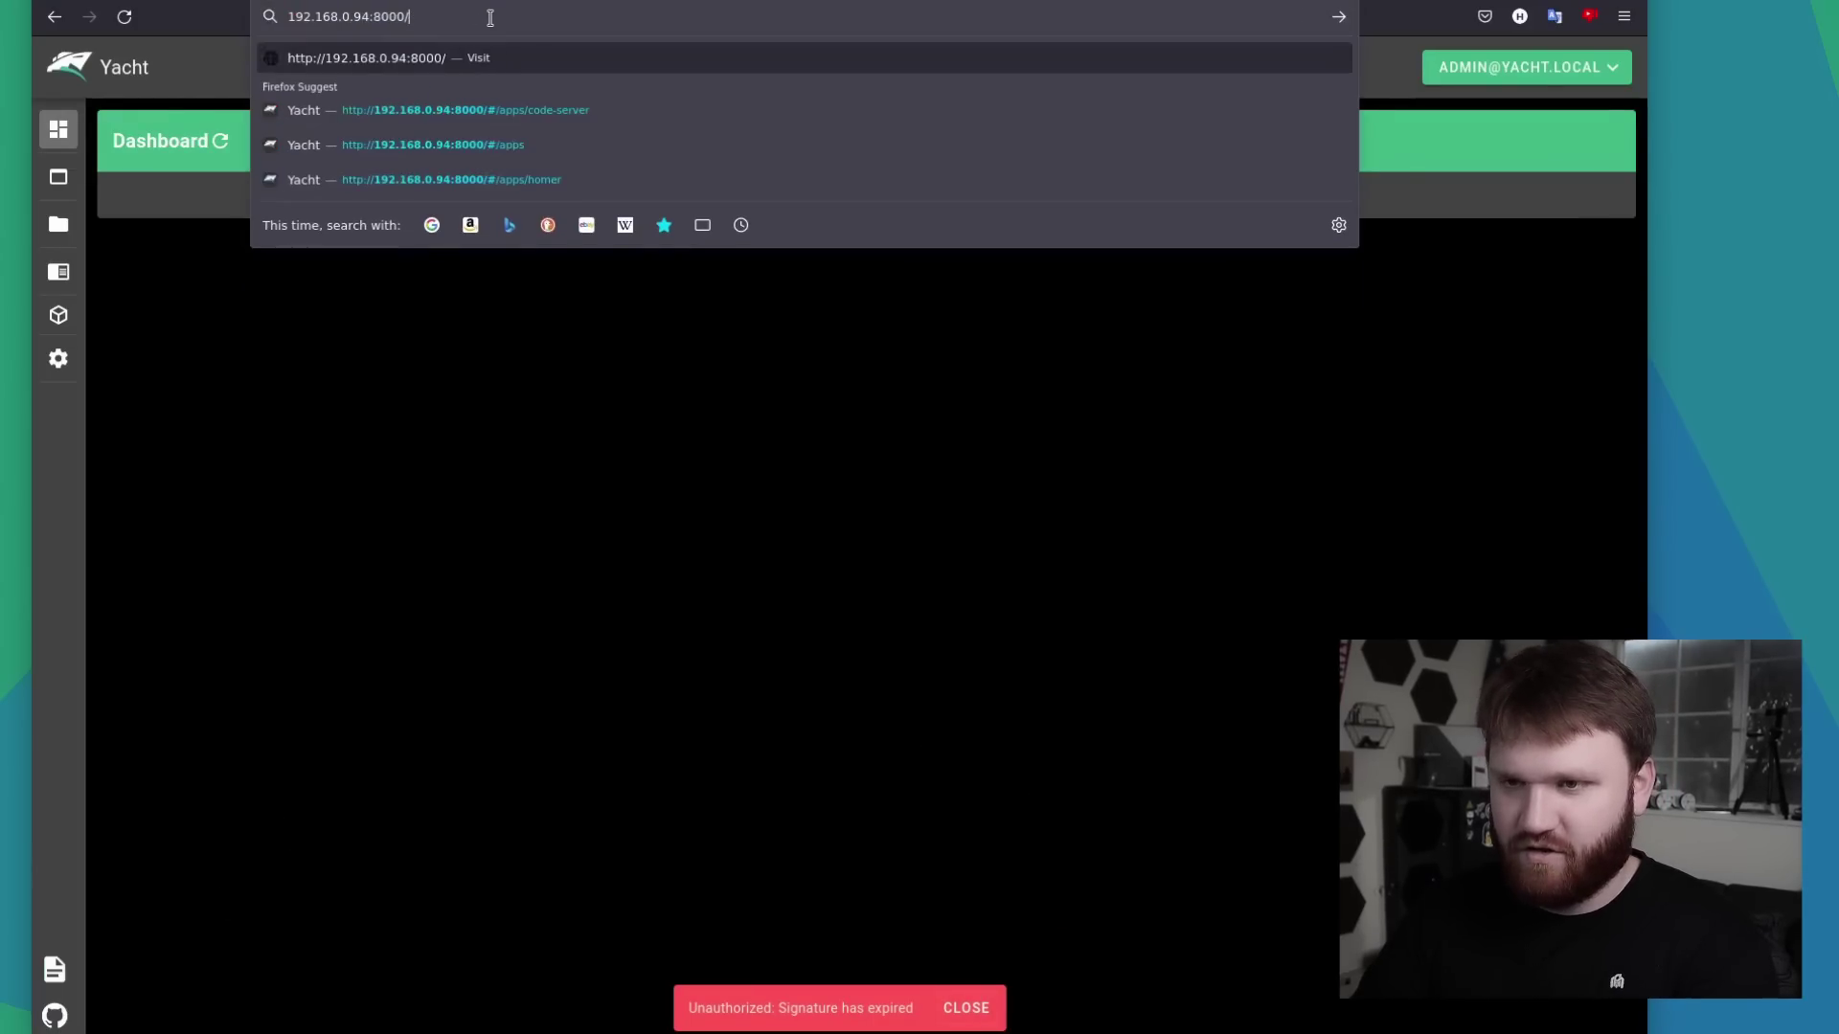
key(Return)
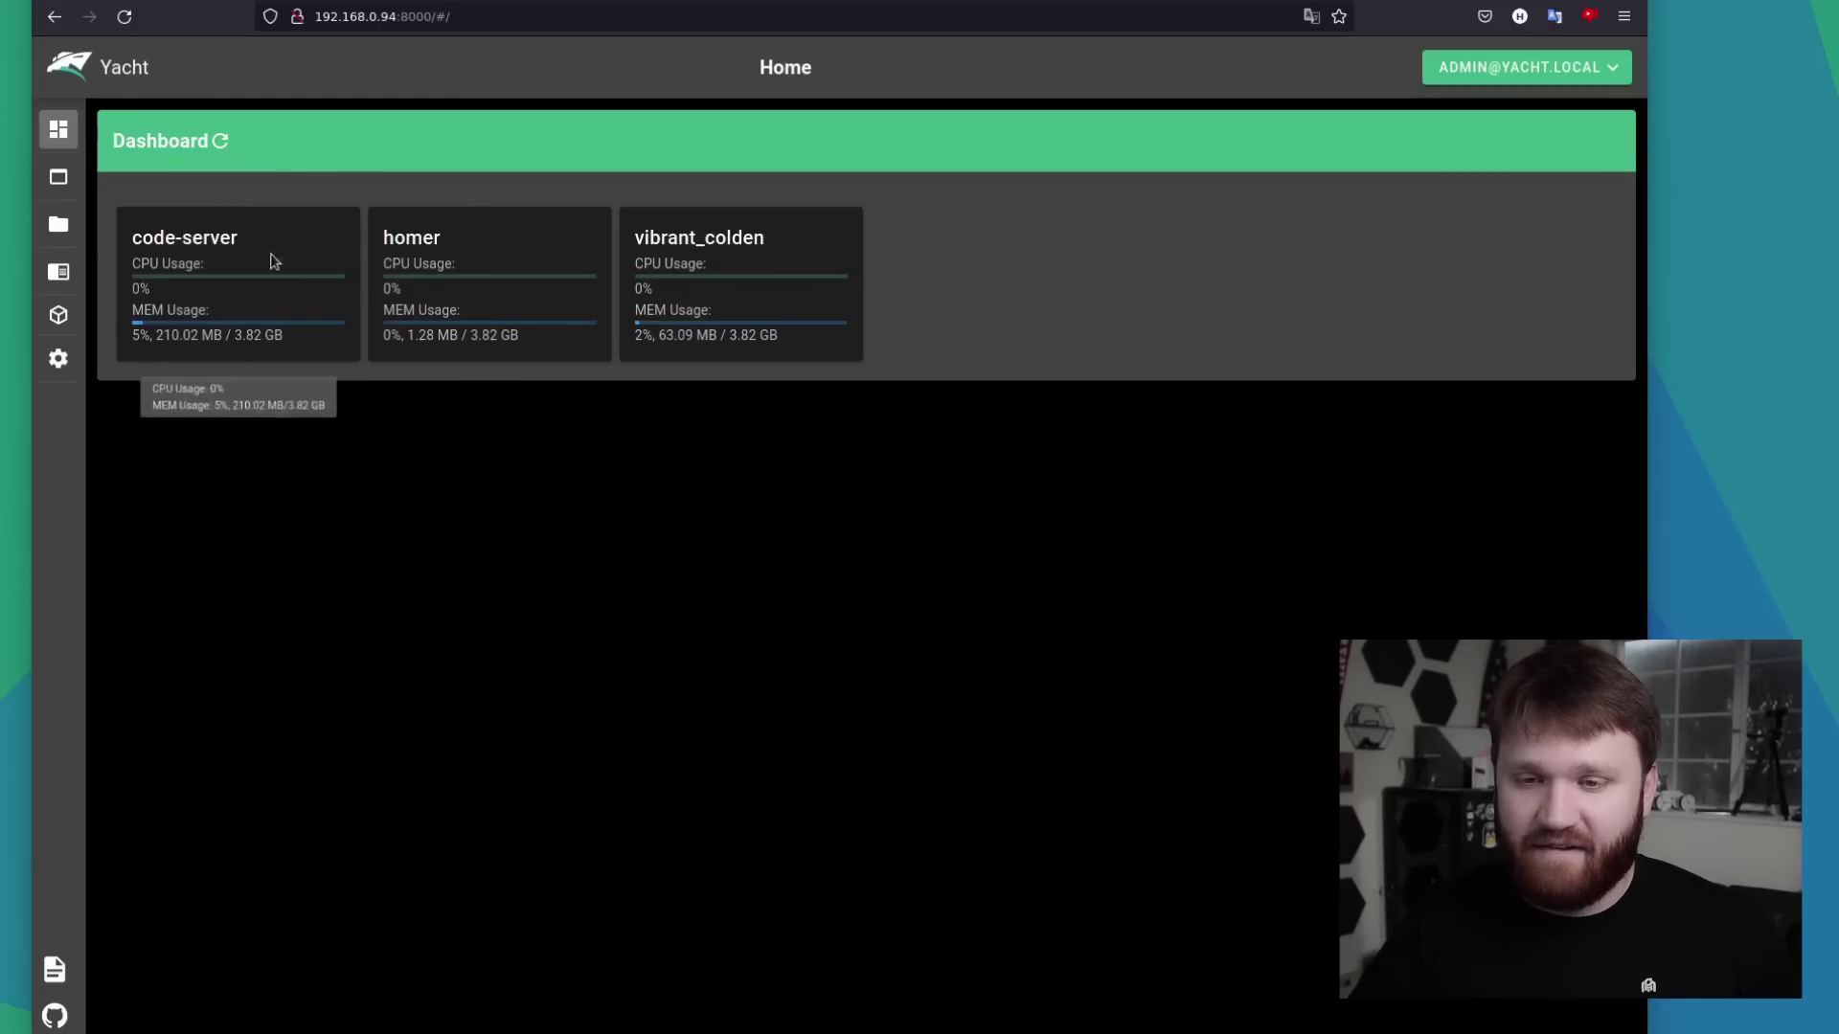
Launch code-server's WebUI from Yacht's Applications list
mouse_move(128, 362)
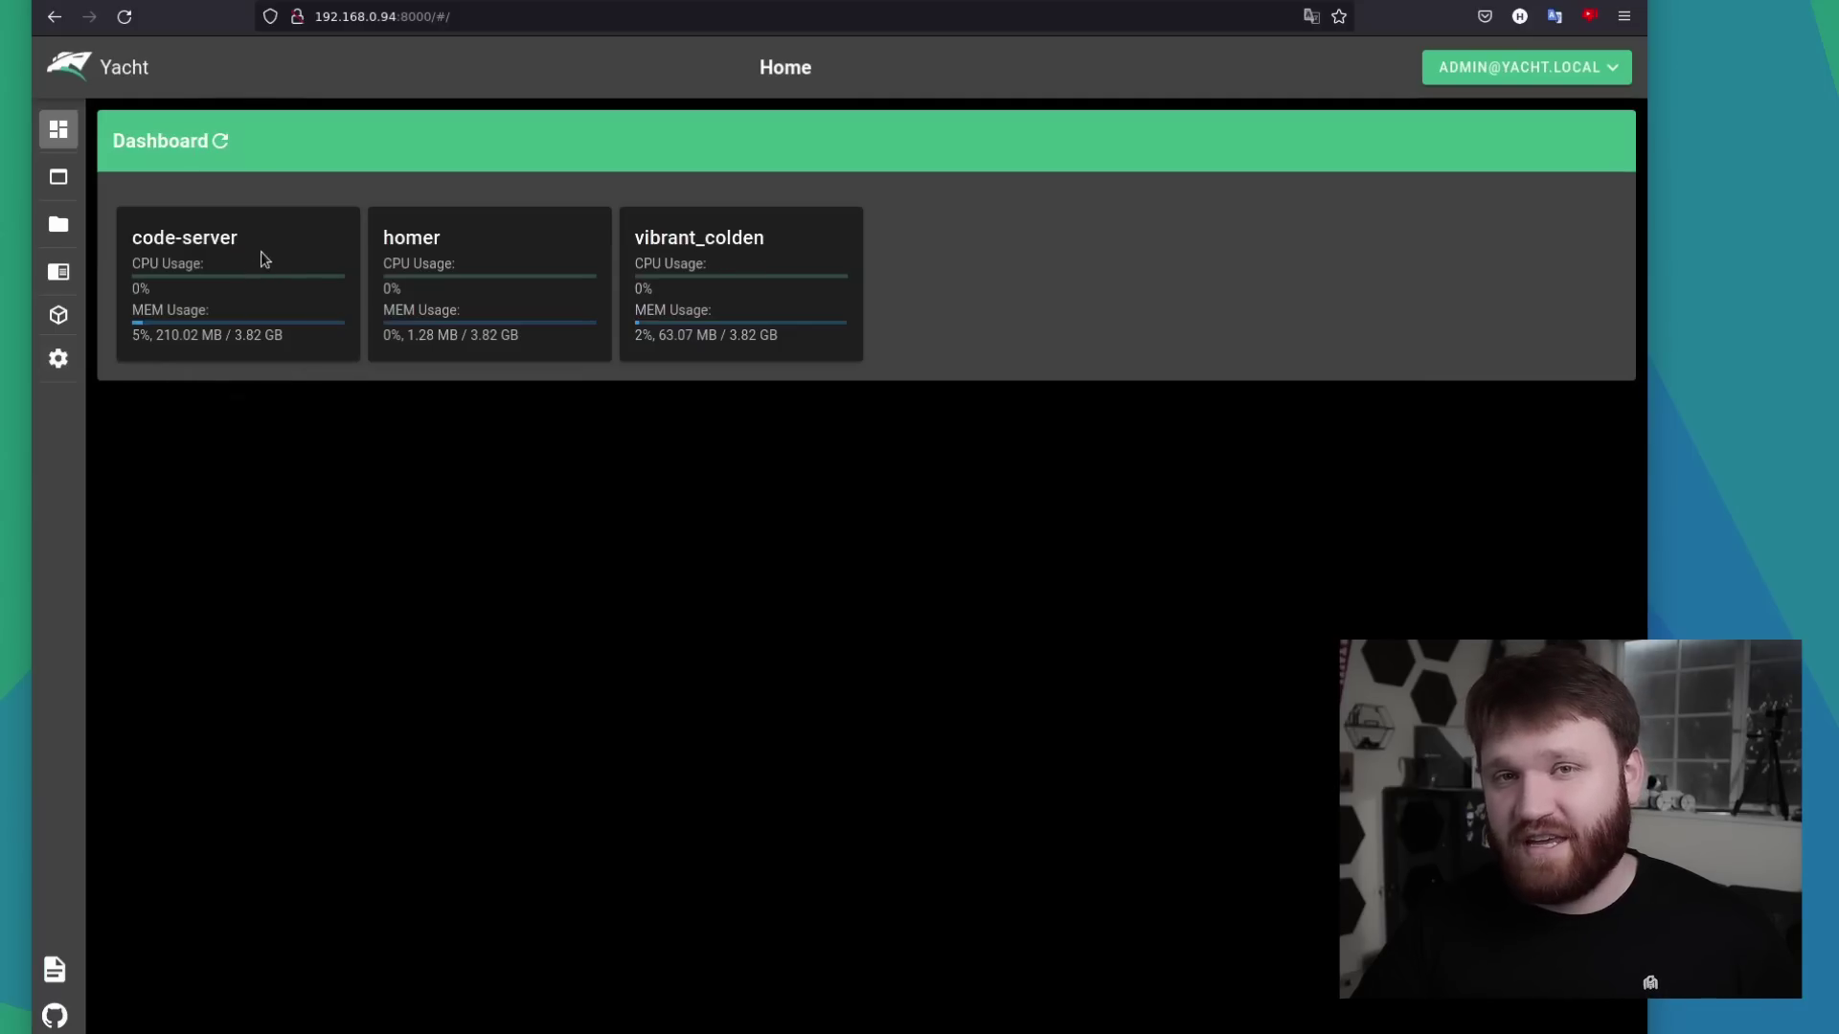
mouse_move(290, 265)
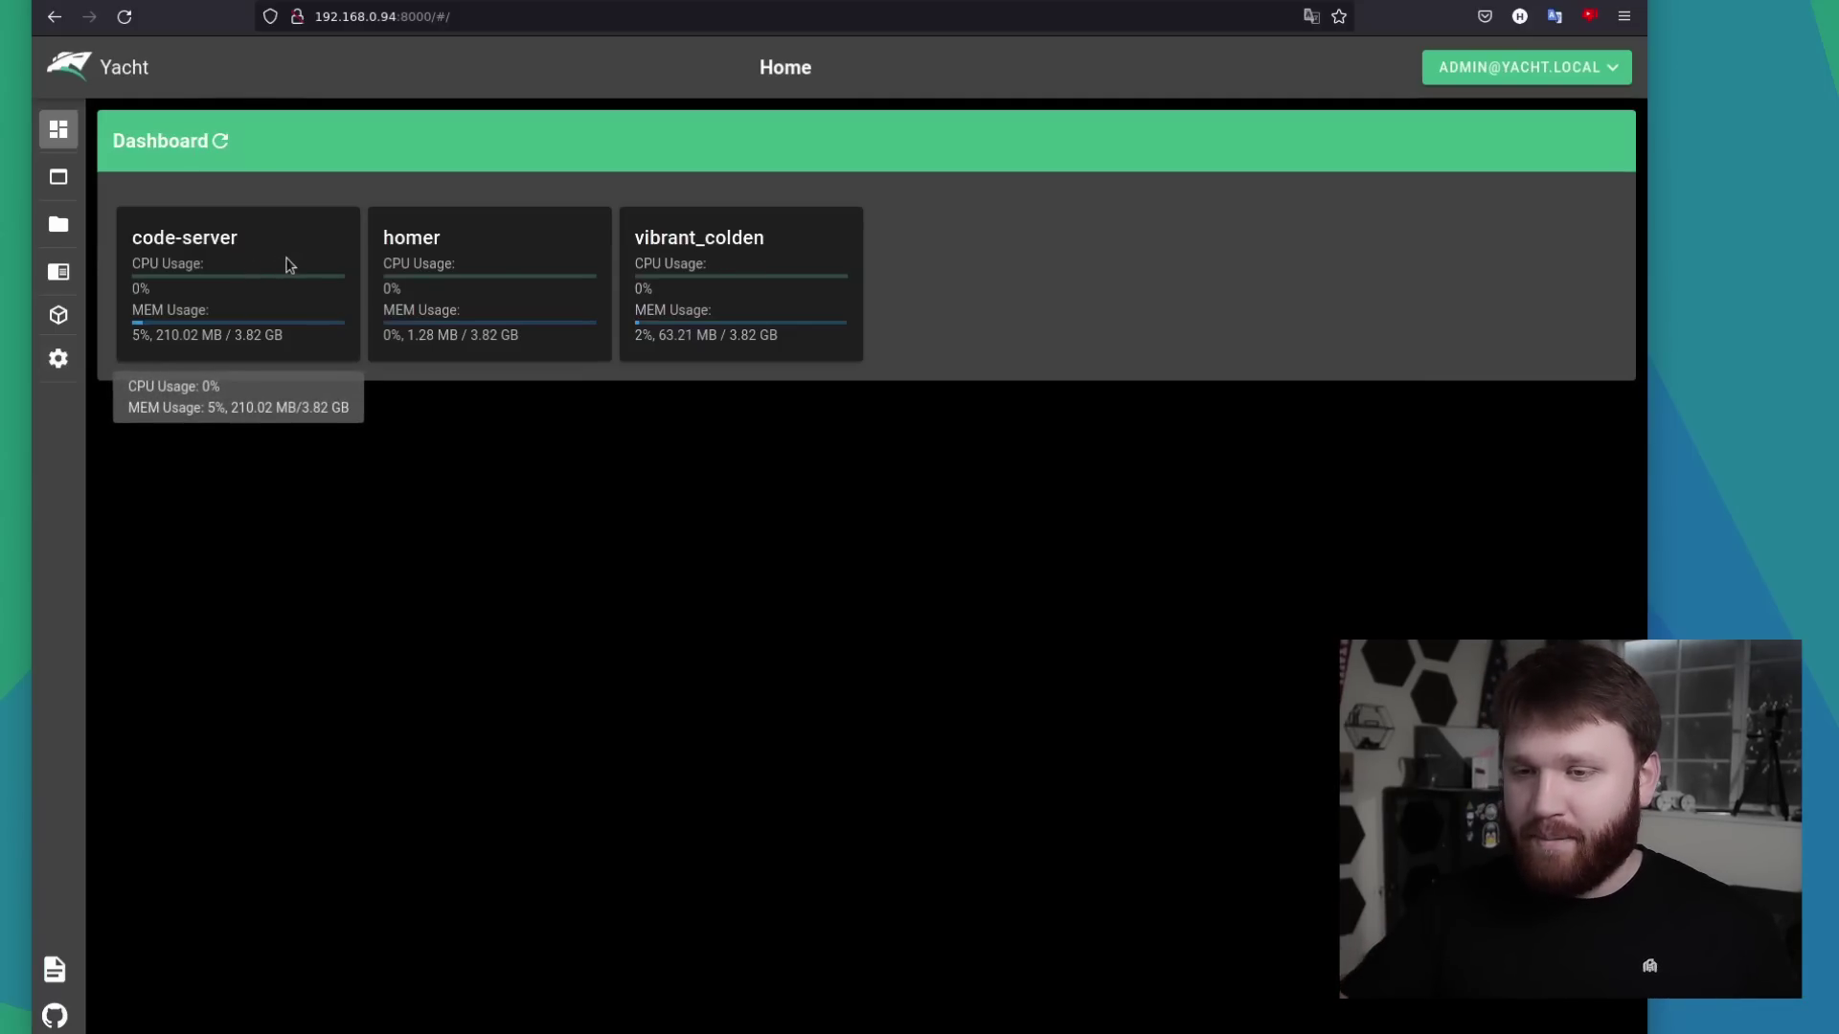
mouse_move(450, 318)
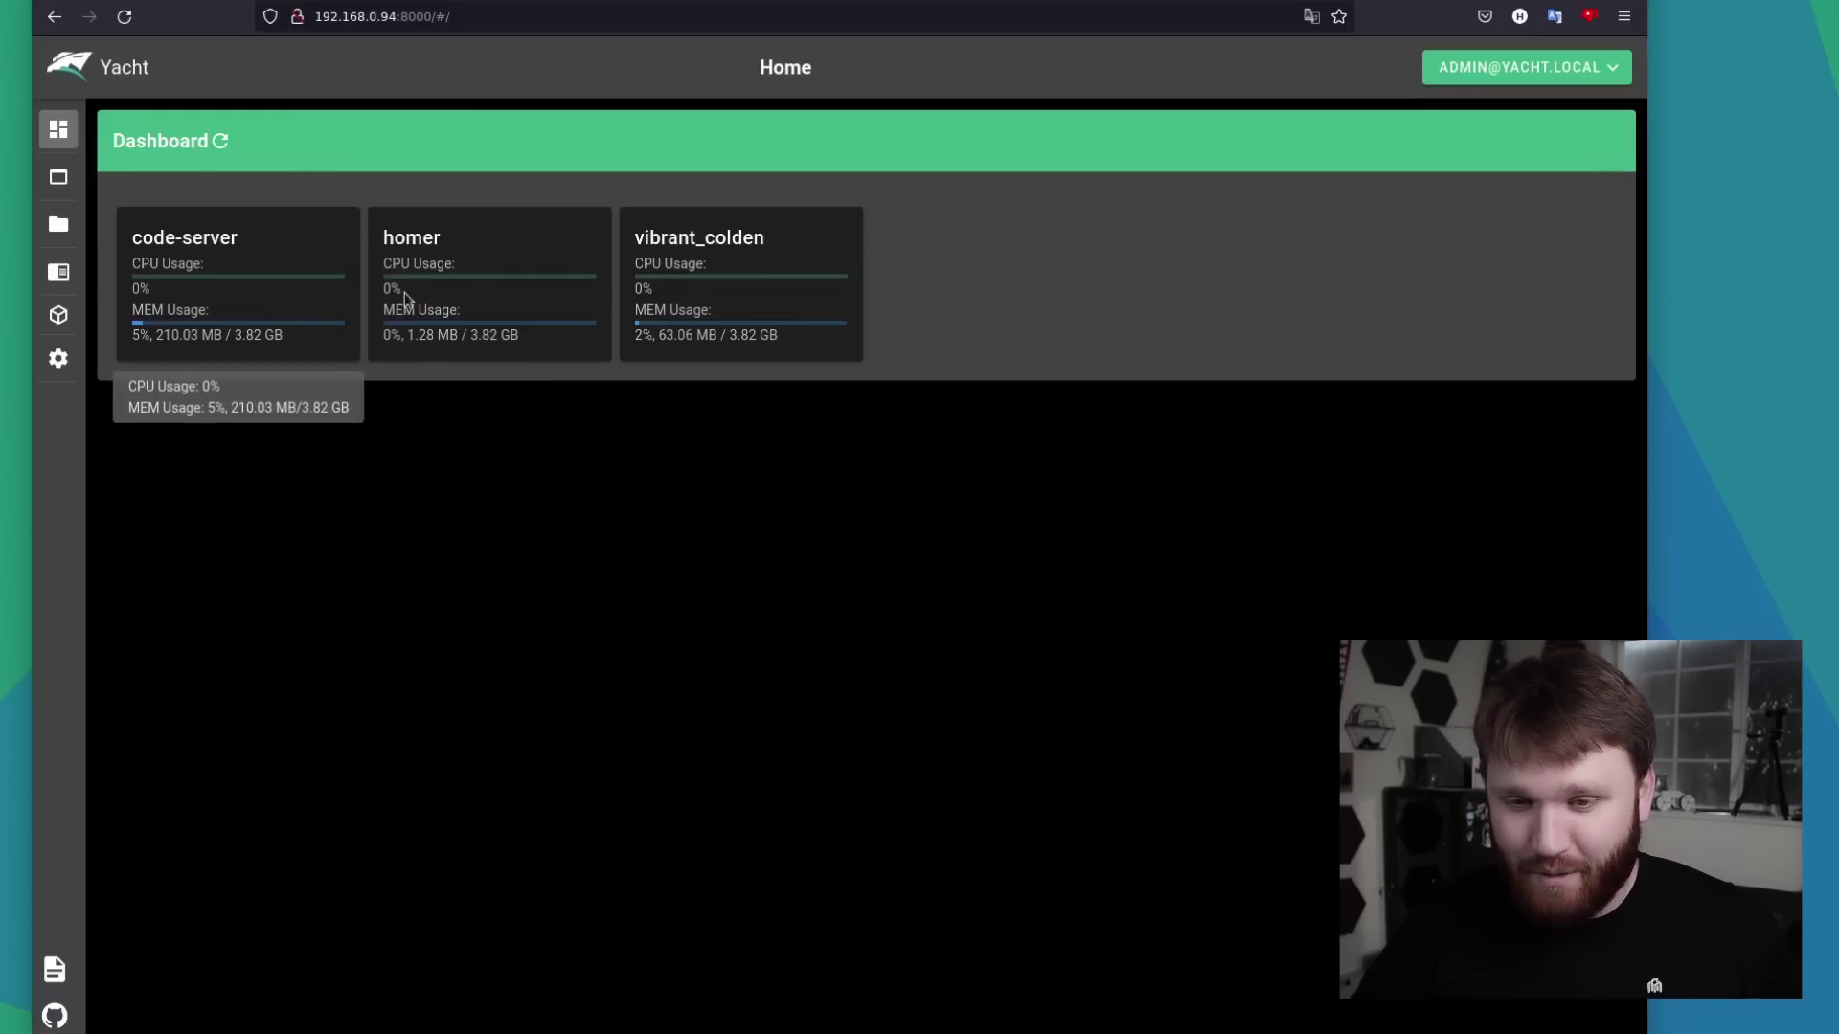
click(77, 176)
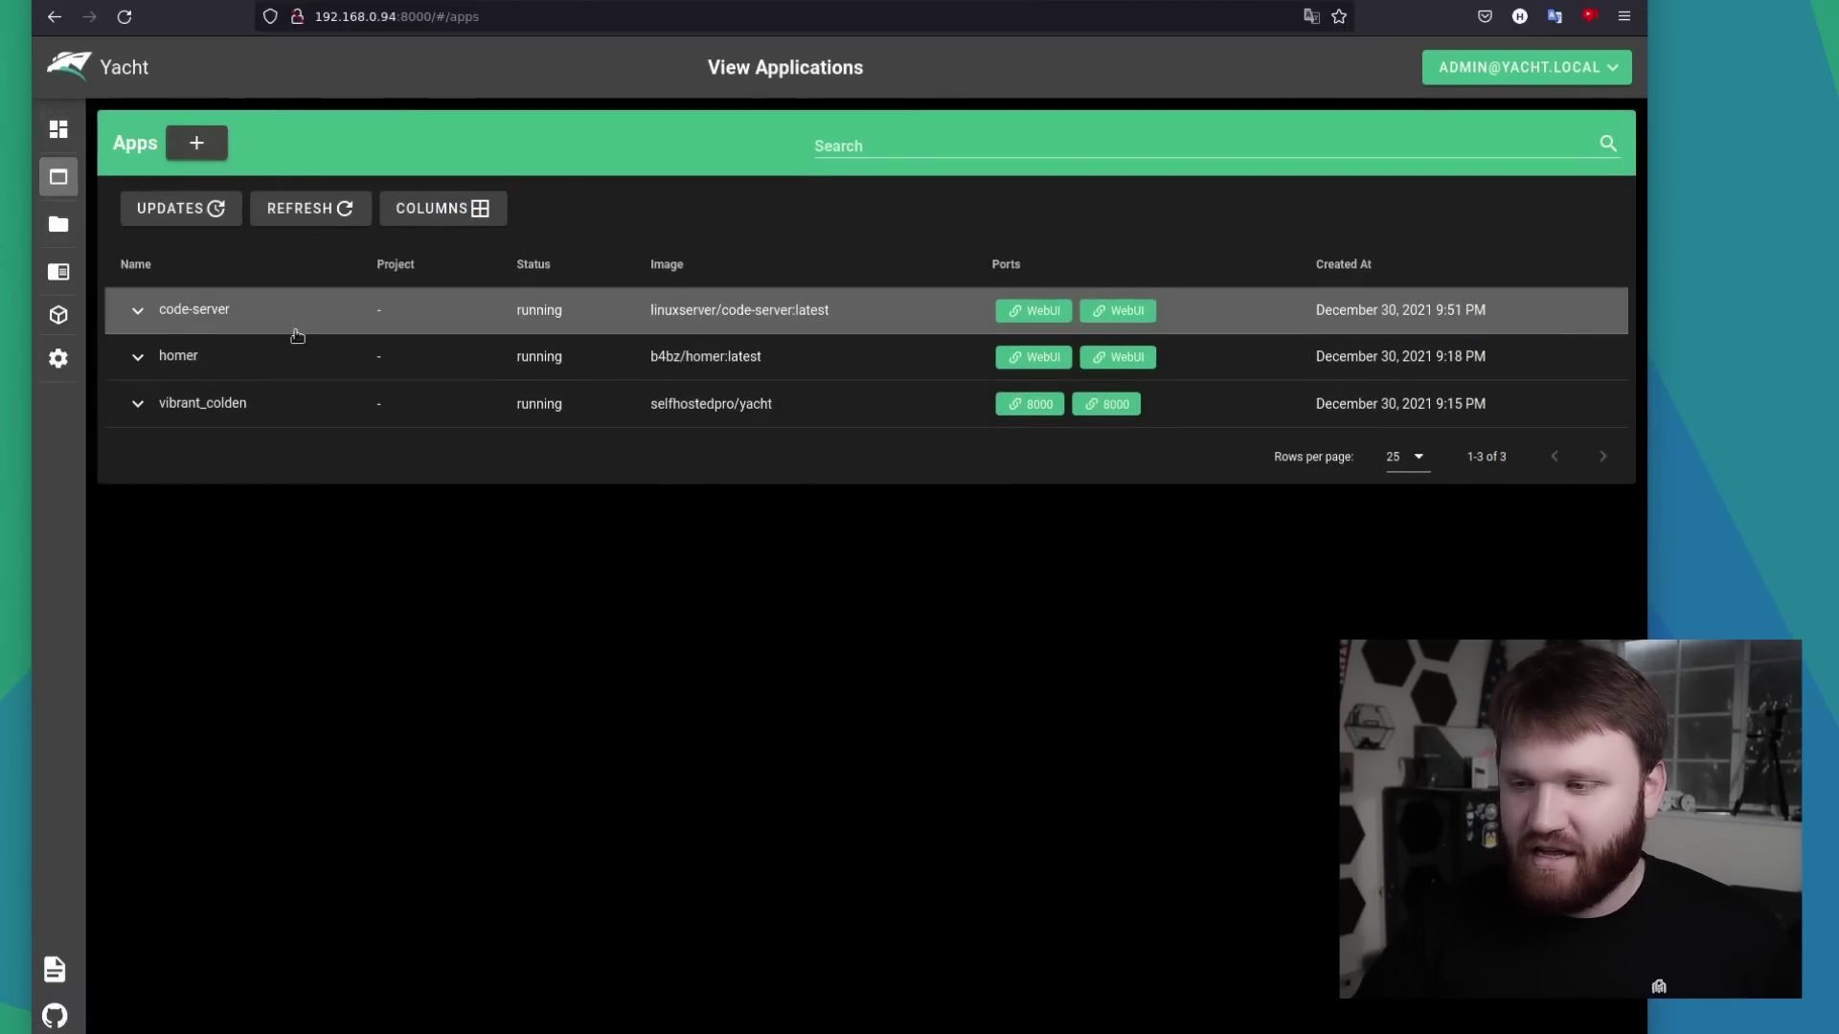
click(1043, 312)
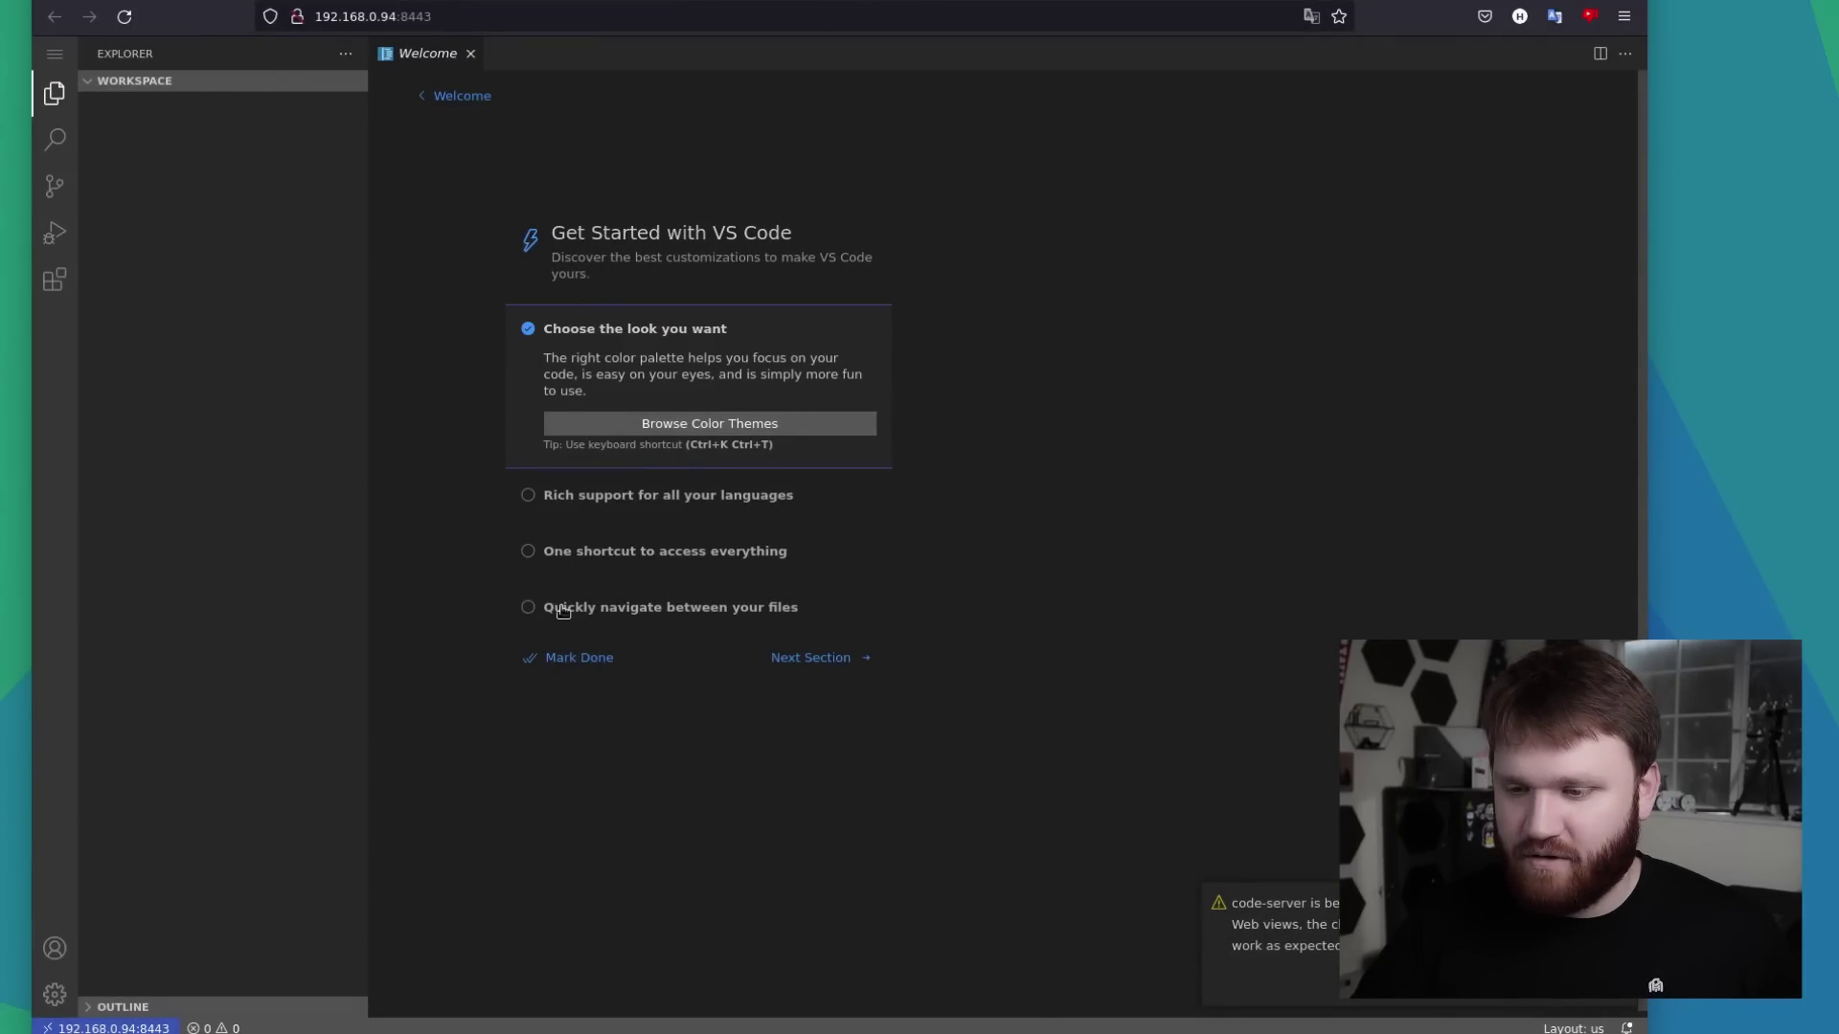
Mark the Get Started walkthrough done and create a new untitled file
click(555, 658)
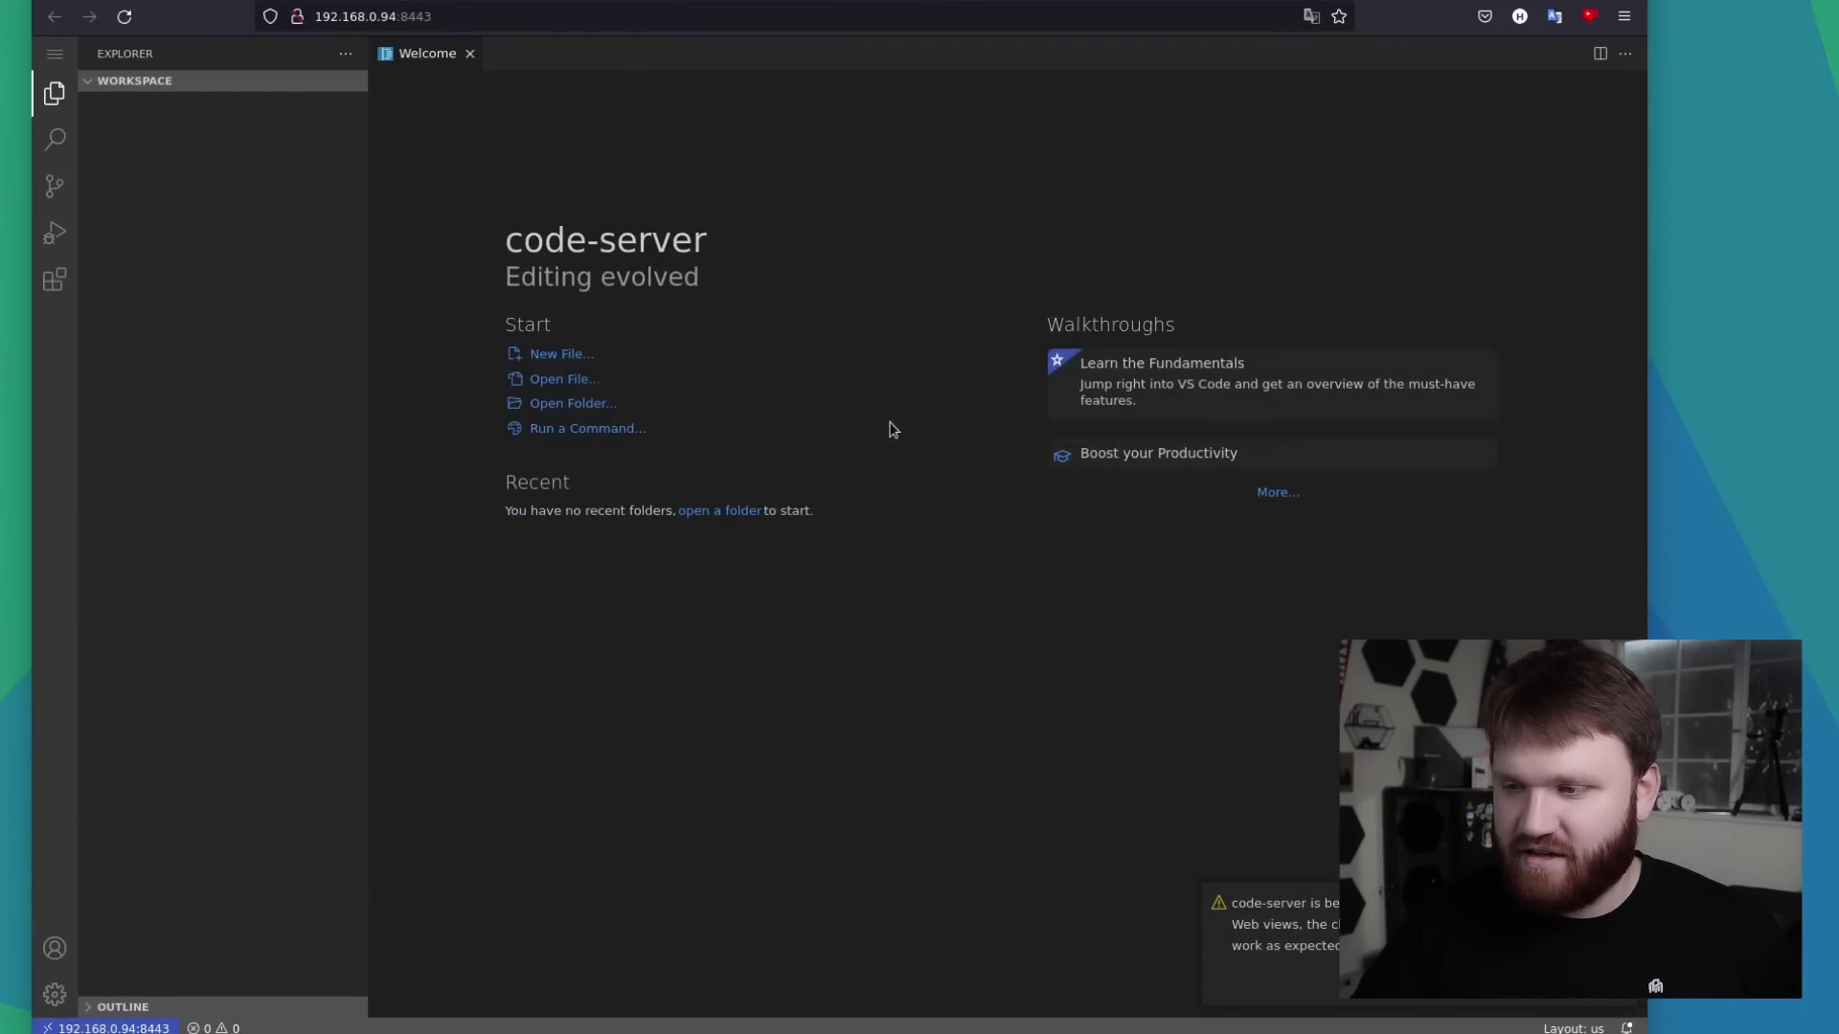
click(563, 354)
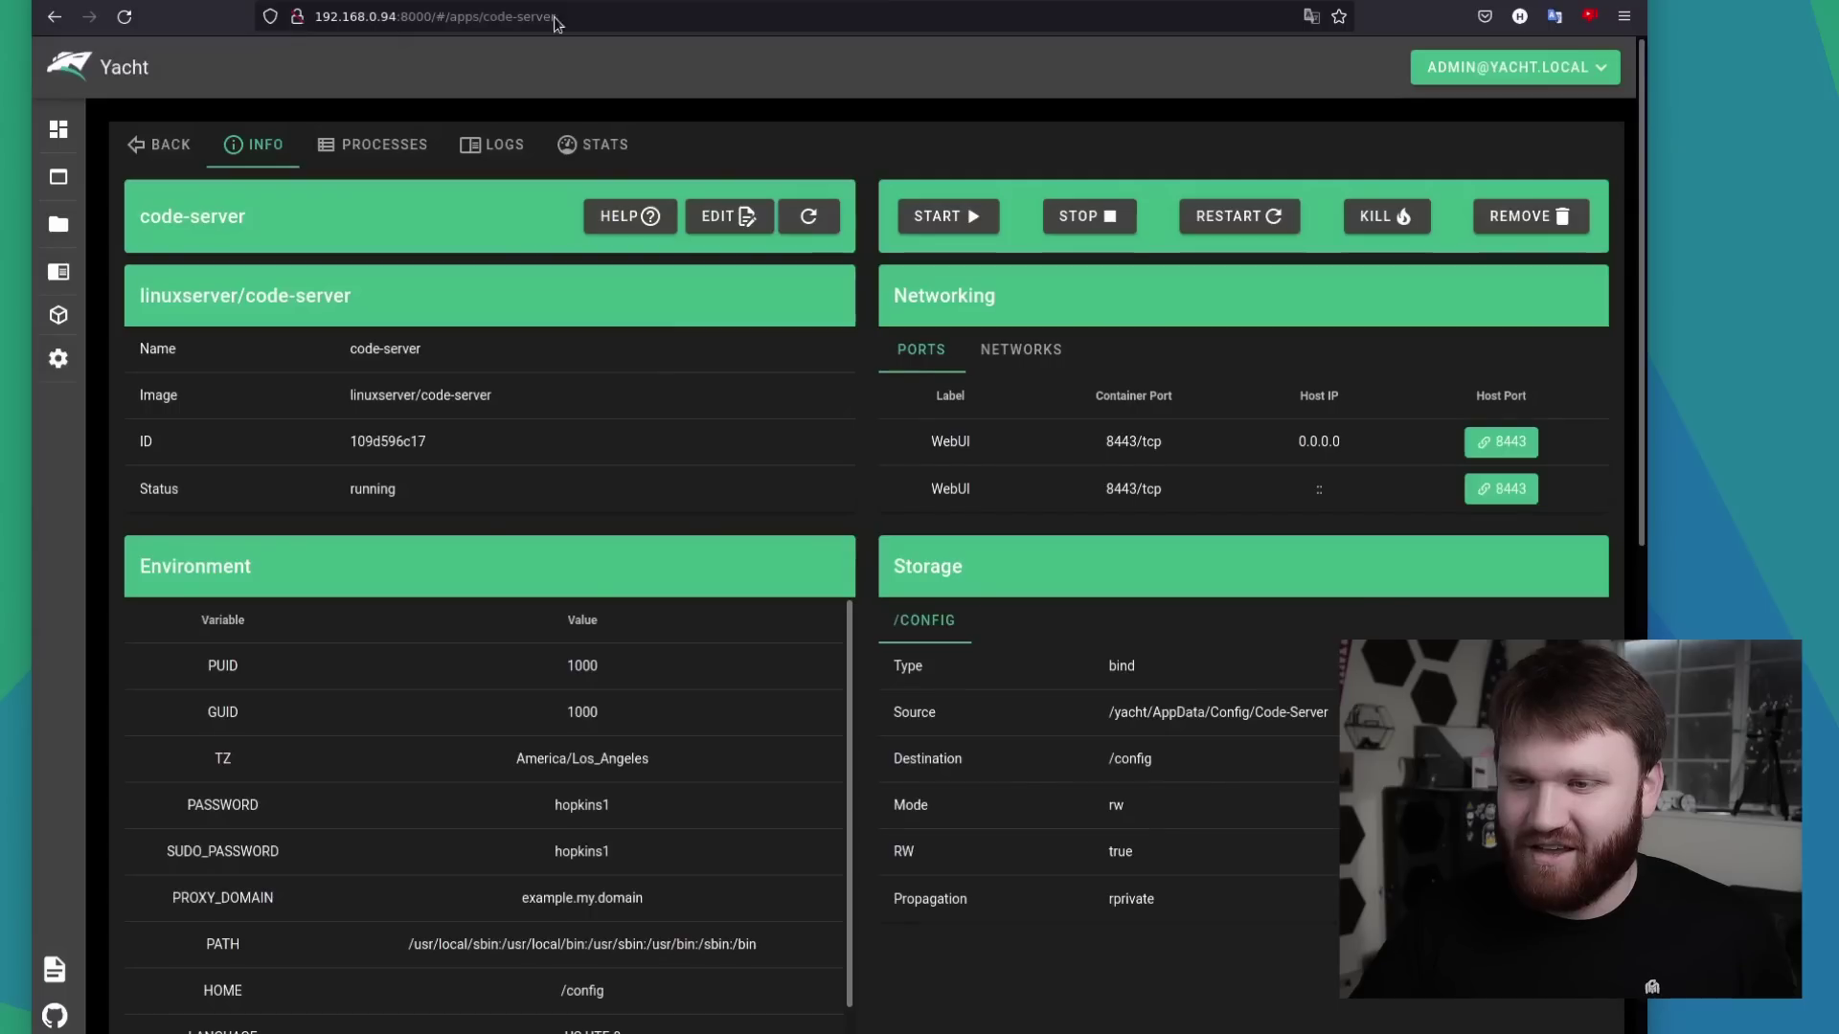
Launch homer's WebUI from Yacht's Applications list
click(102, 144)
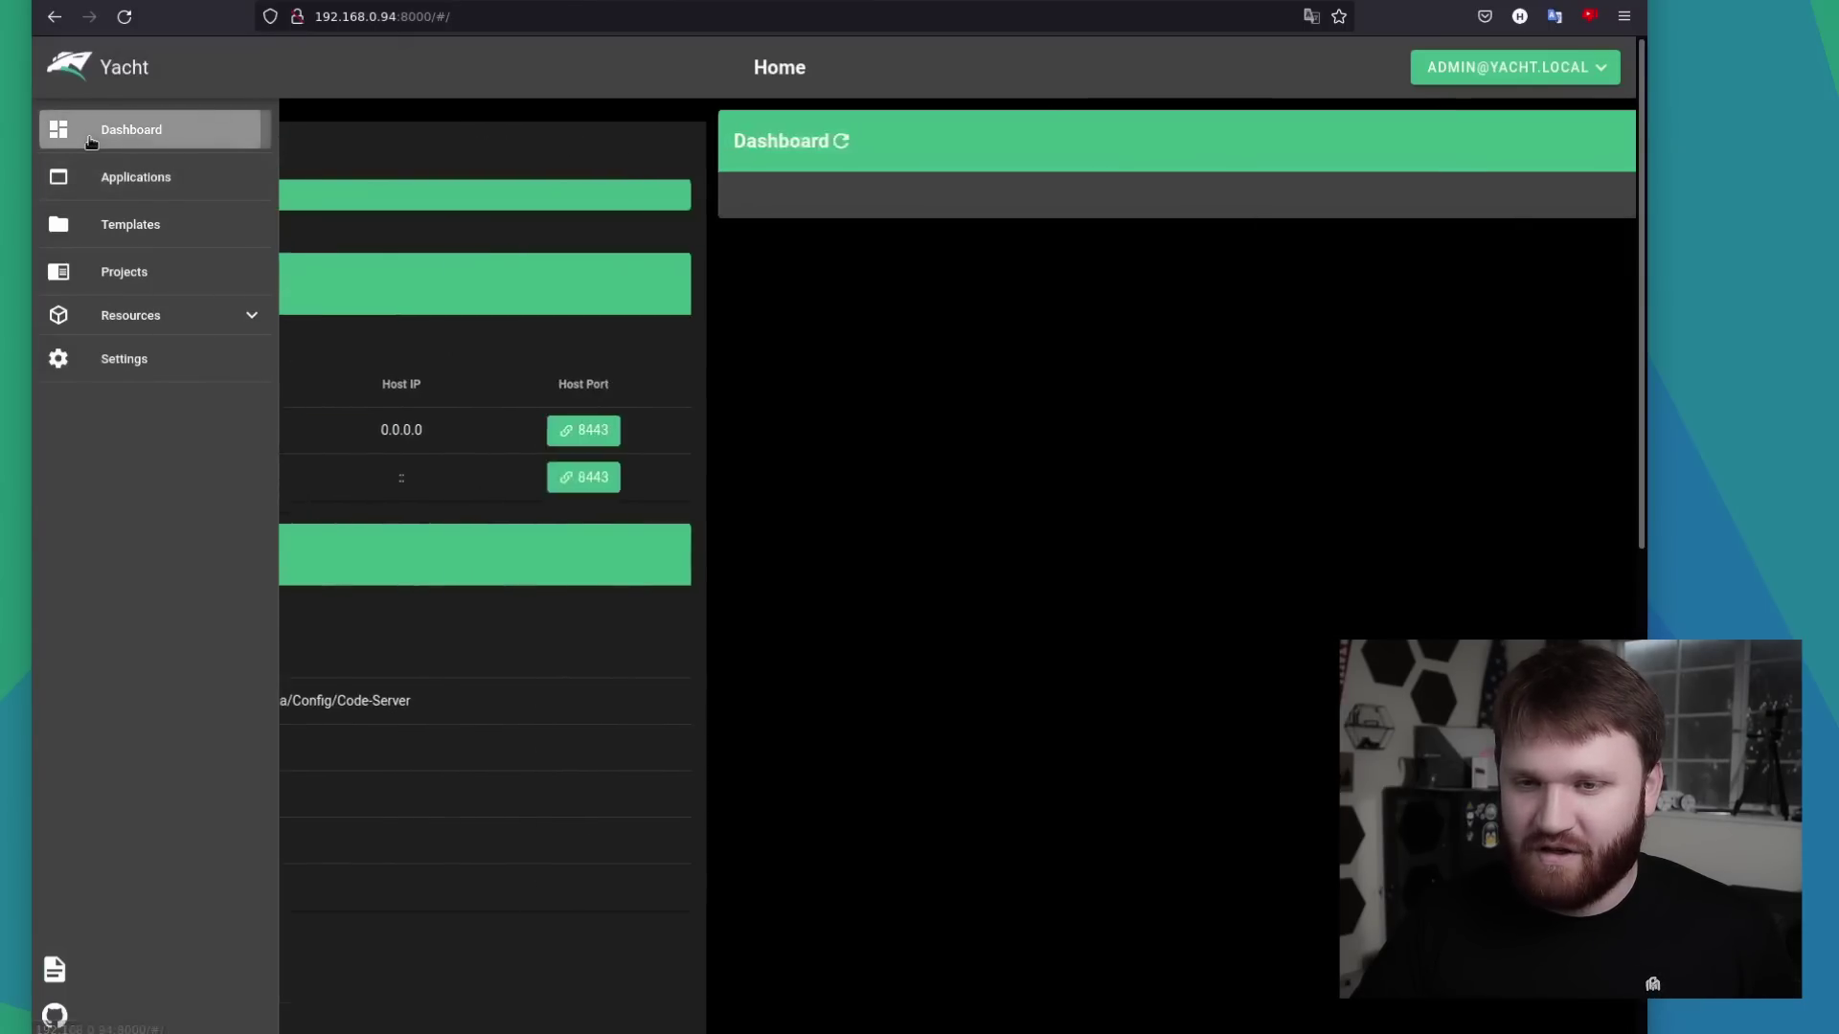
click(136, 177)
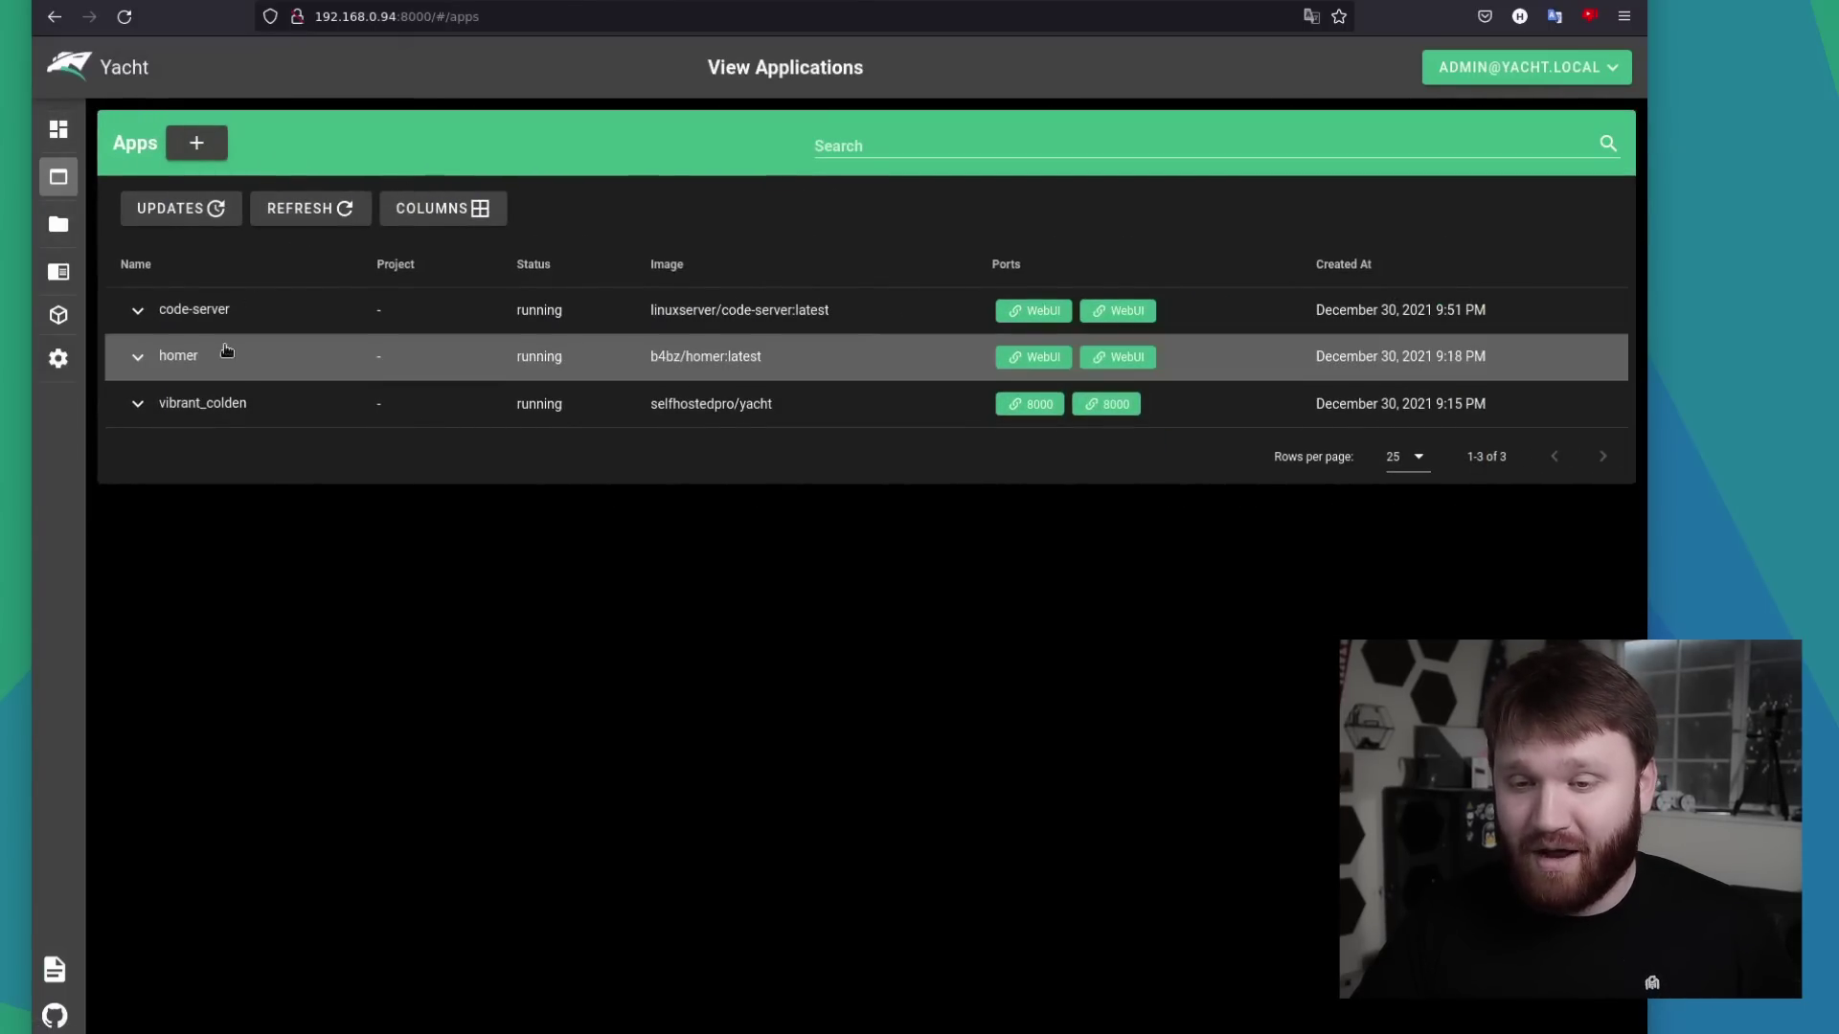
click(1036, 356)
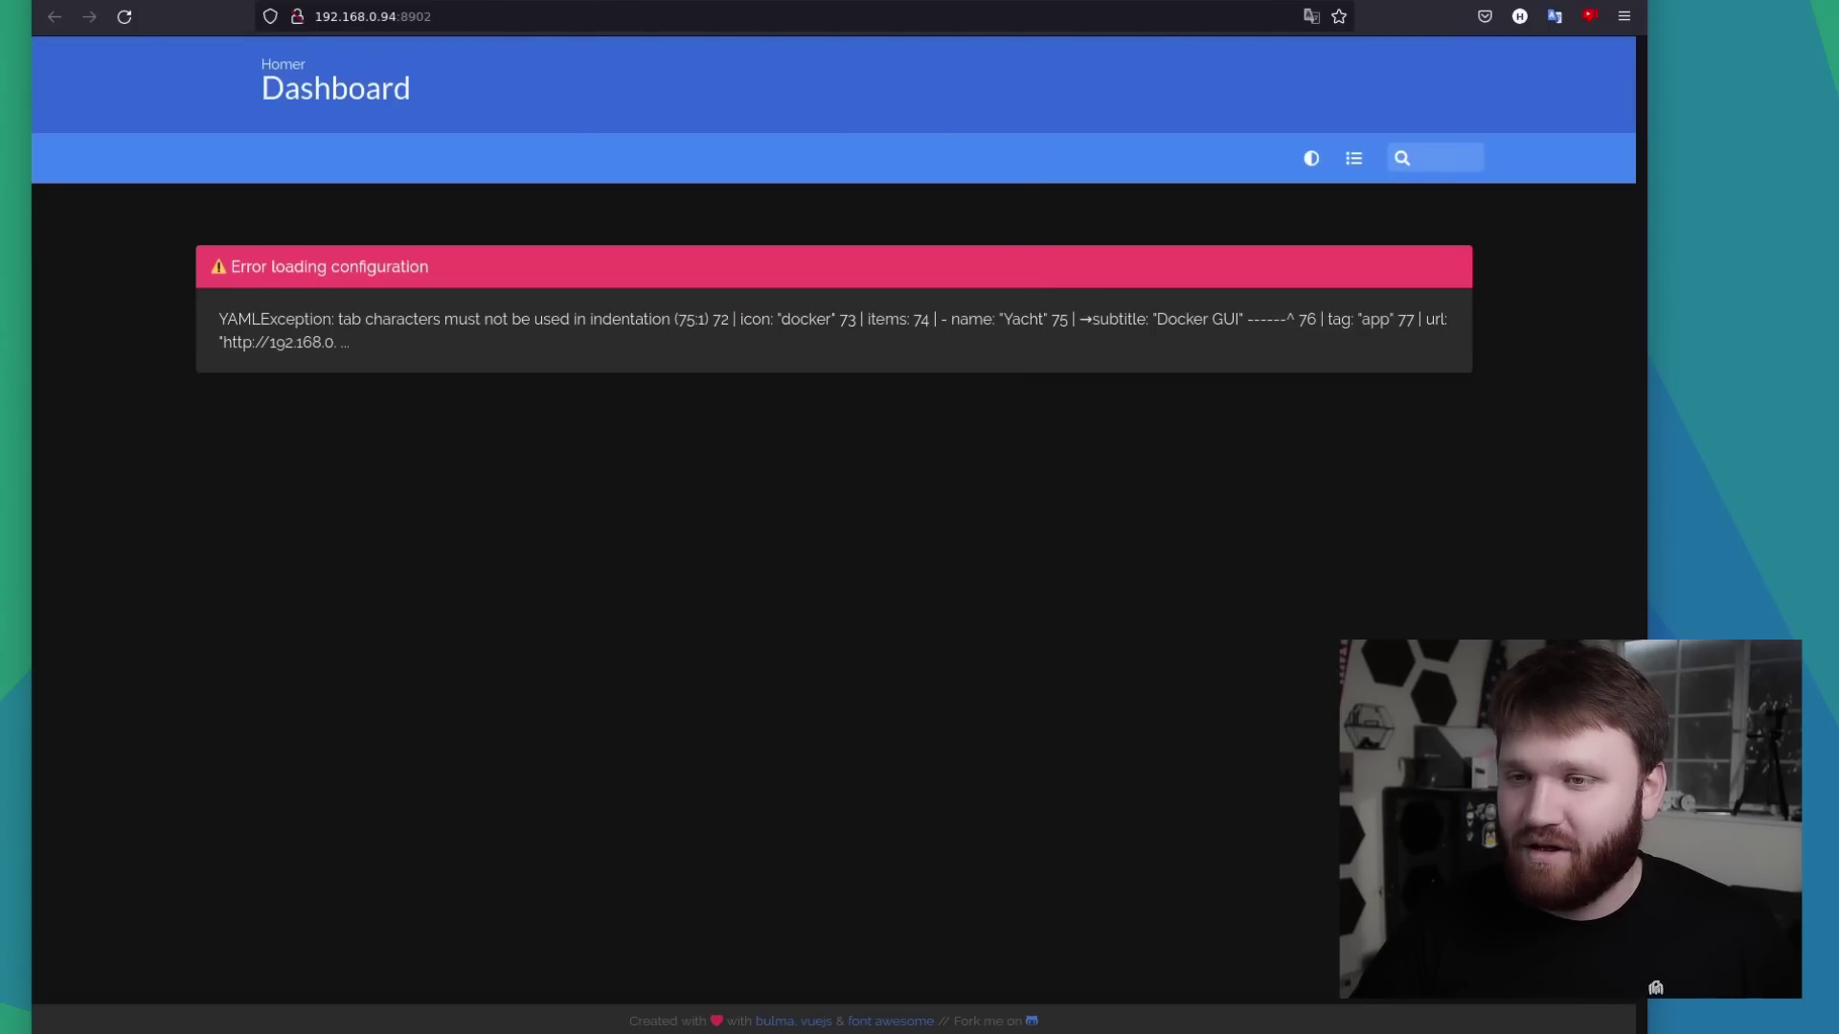
Switch to the browser tab with the Proxmox VM 420 console
key(ctrl+Tab)
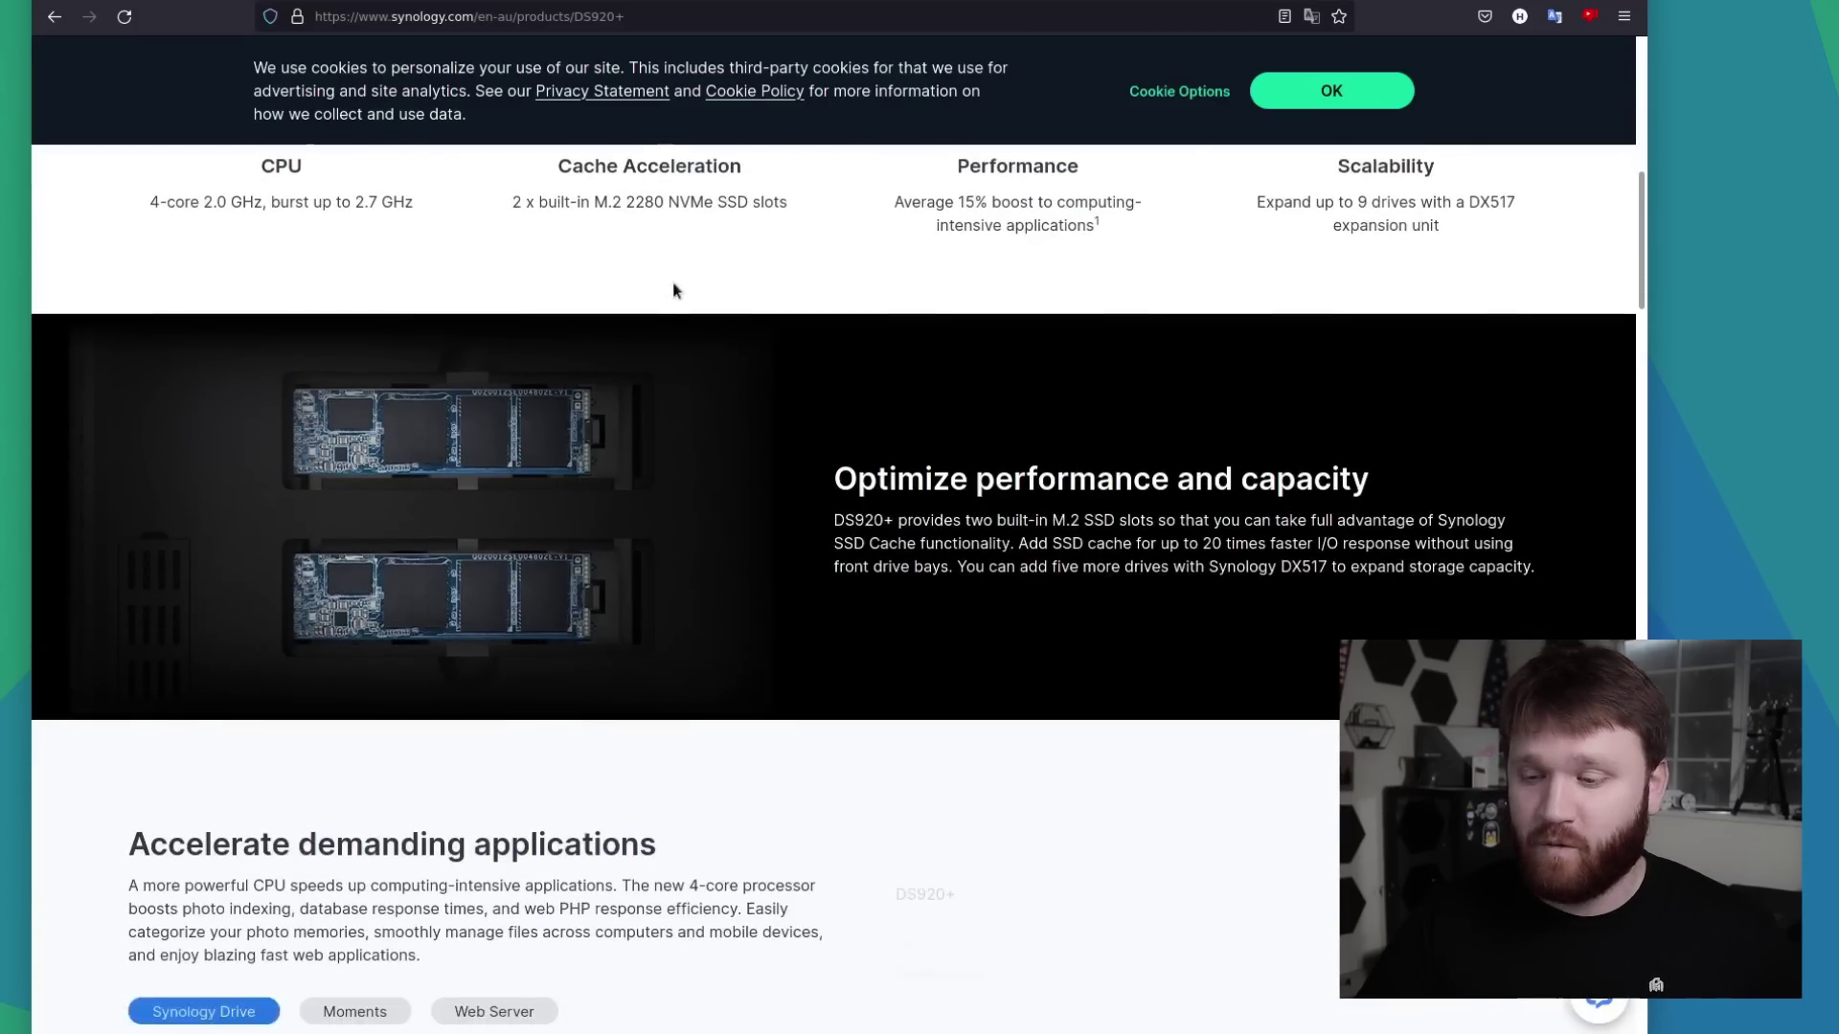
Scroll back up the DS920+ product page to its CPU and M.2 cache details
scroll(816, 485, up, 10)
scroll(816, 492, up, 1)
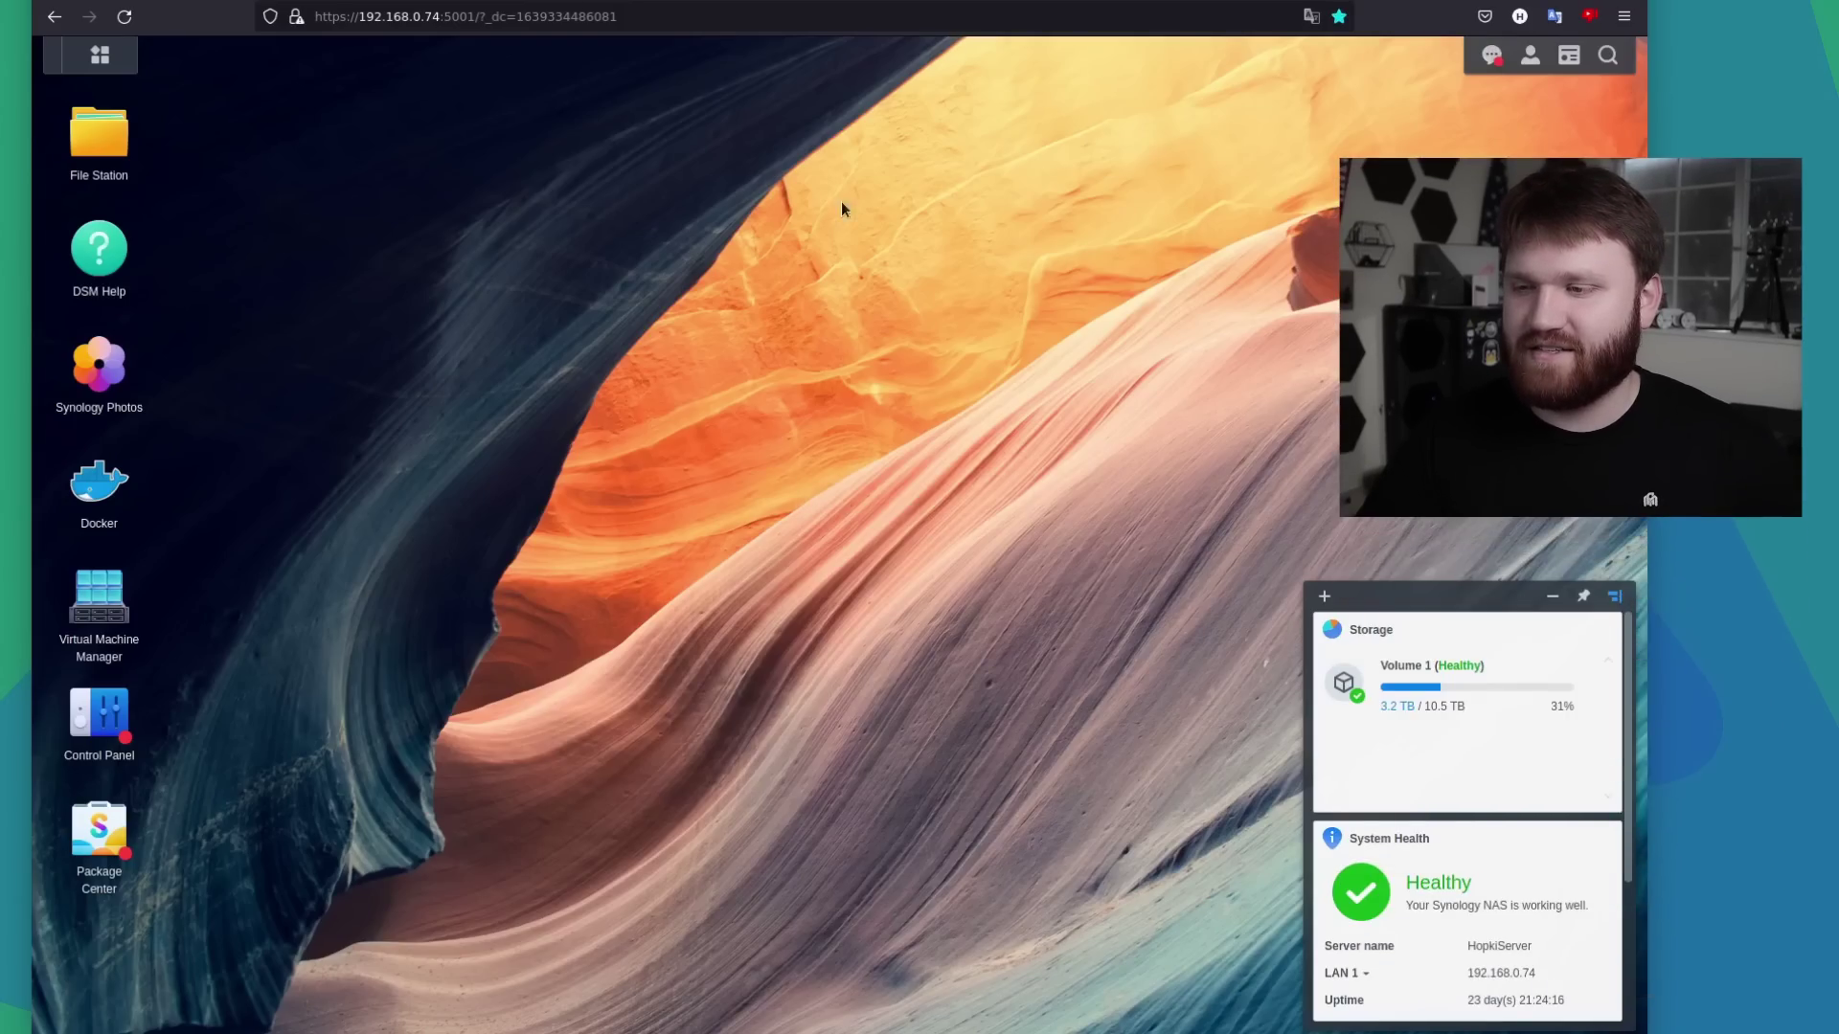
Launch Docker from the DSM desktop and move its window up and left
drag(1132, 242, 473, 722)
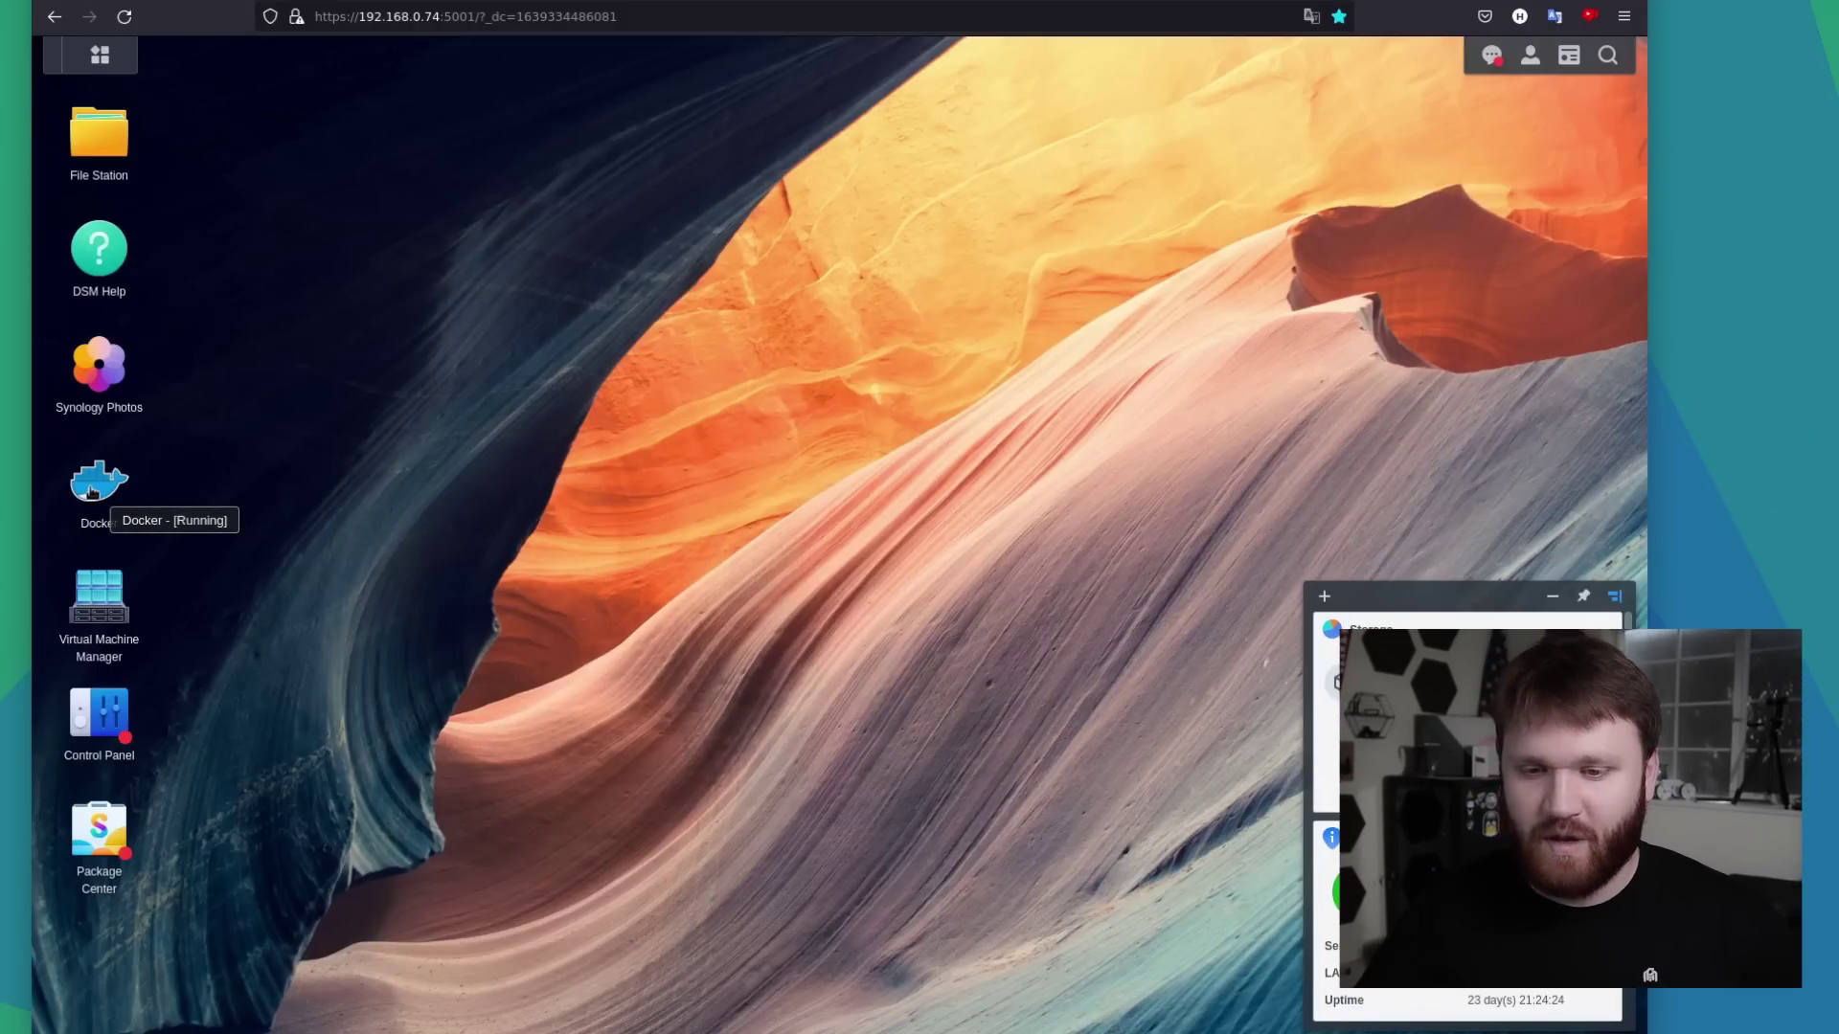
click(89, 492)
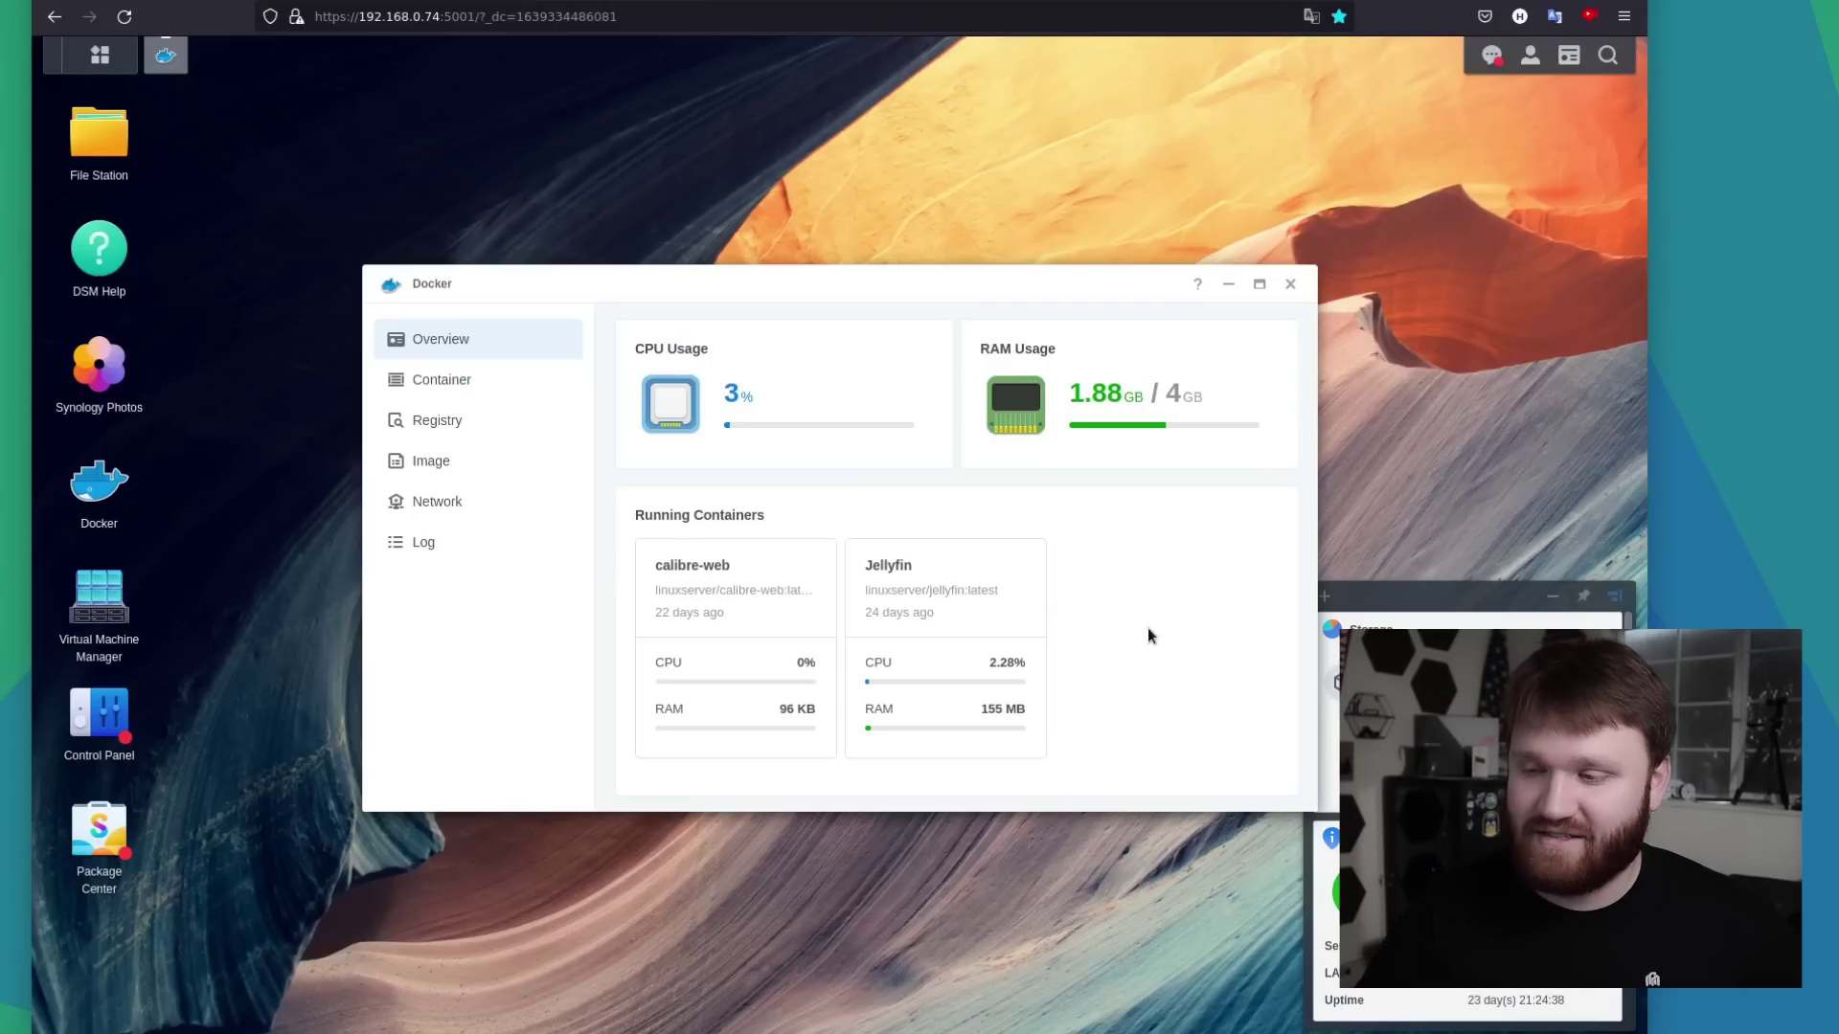
drag(1024, 283, 861, 217)
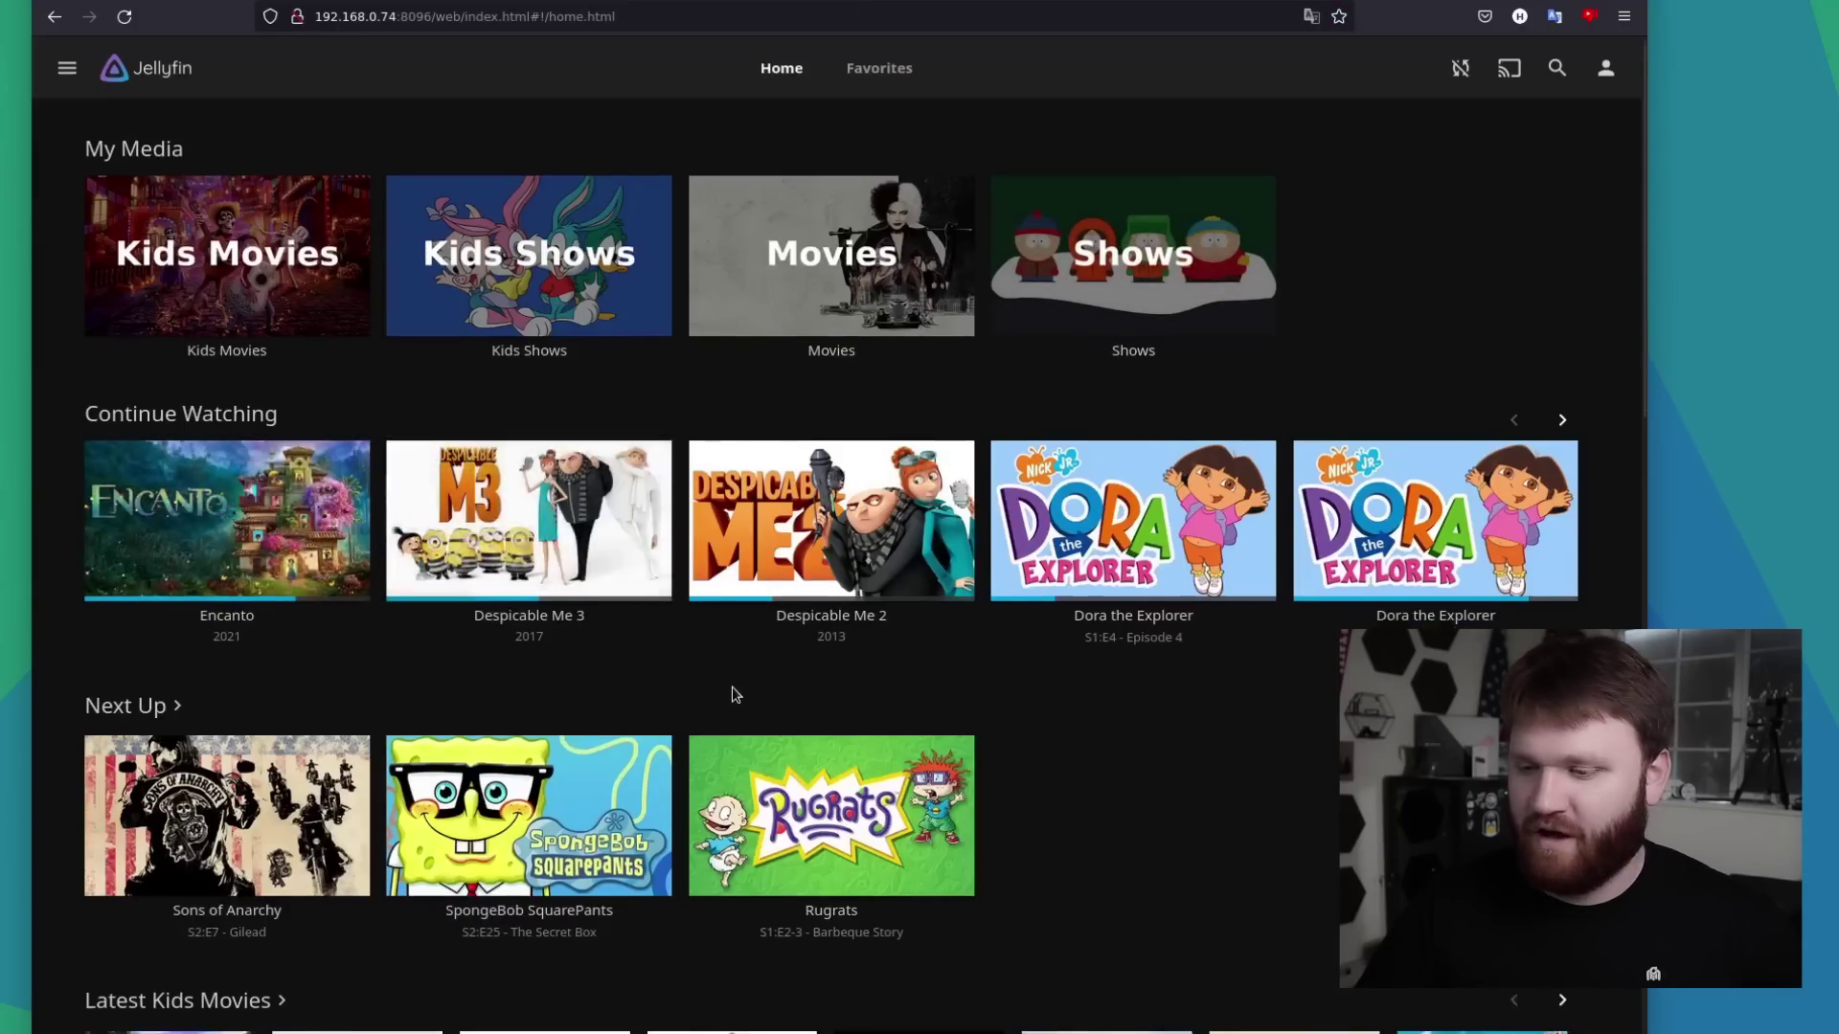
Scroll through Jellyfin's home page to review Continue Watching and Next Up
scroll(747, 690, down, 5)
scroll(896, 657, down, 3)
scroll(896, 657, up, 8)
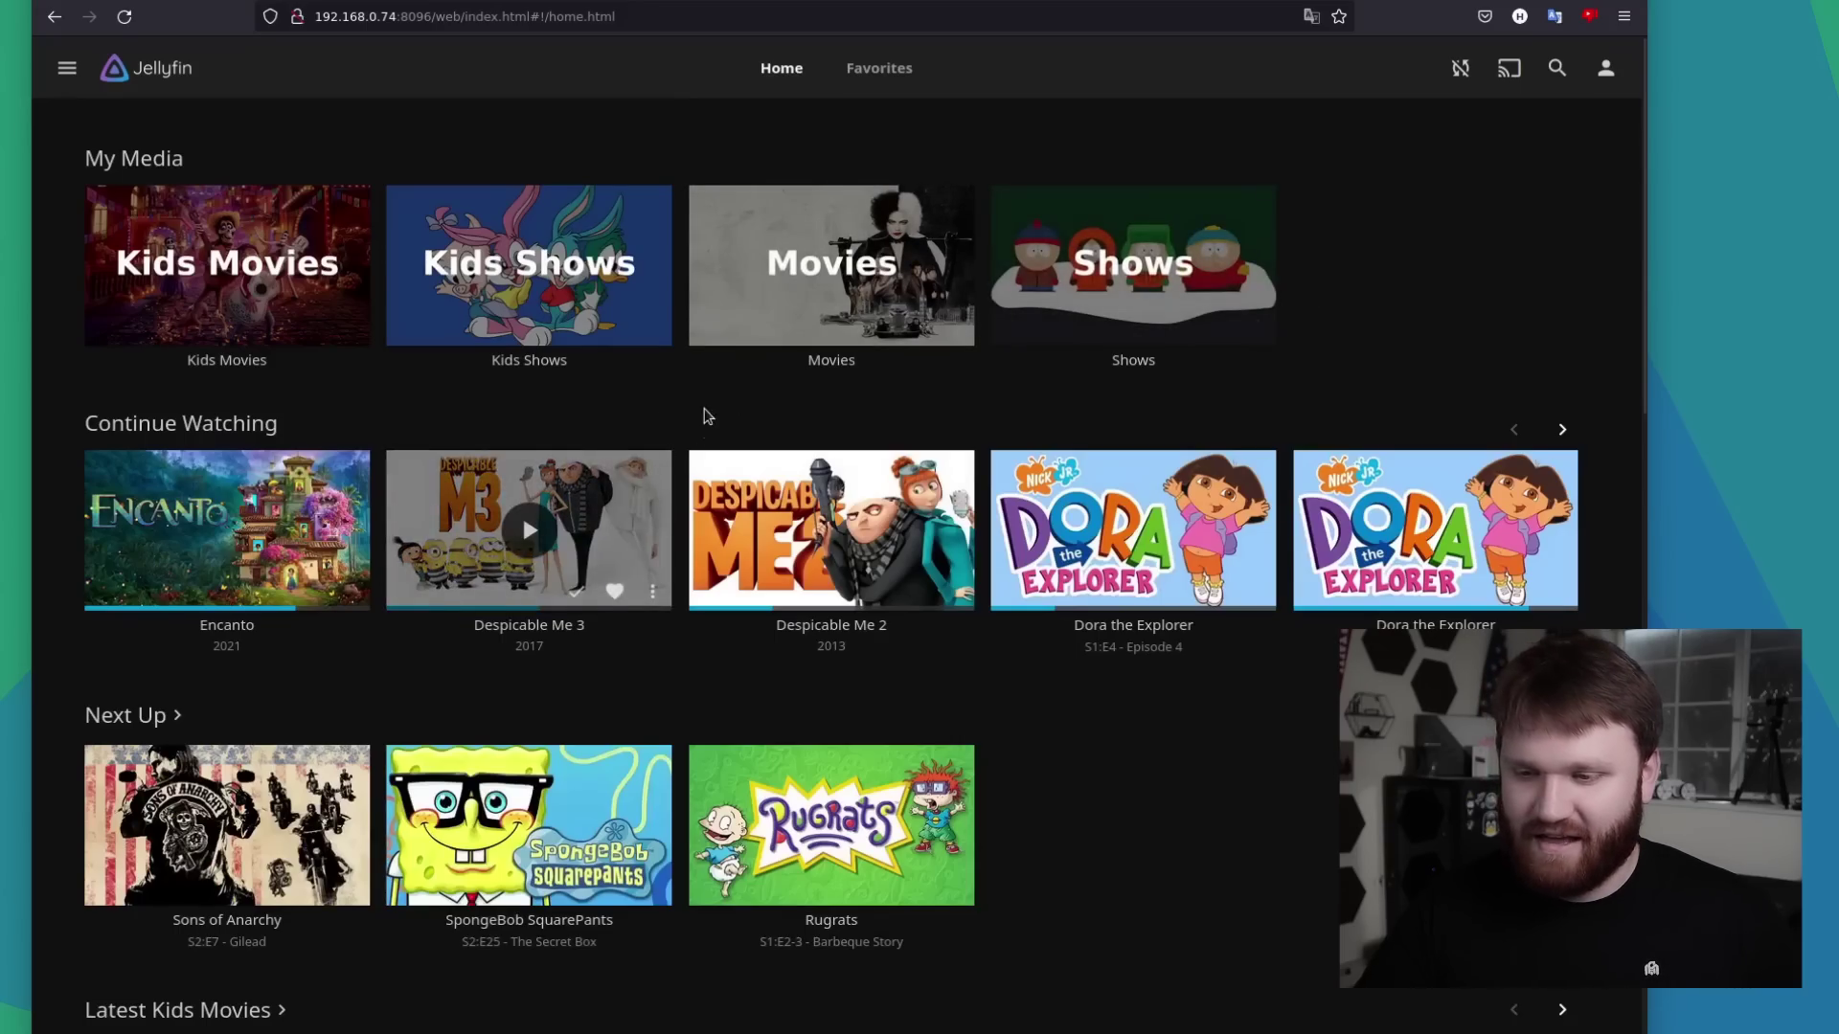
scroll(707, 414, down, 8)
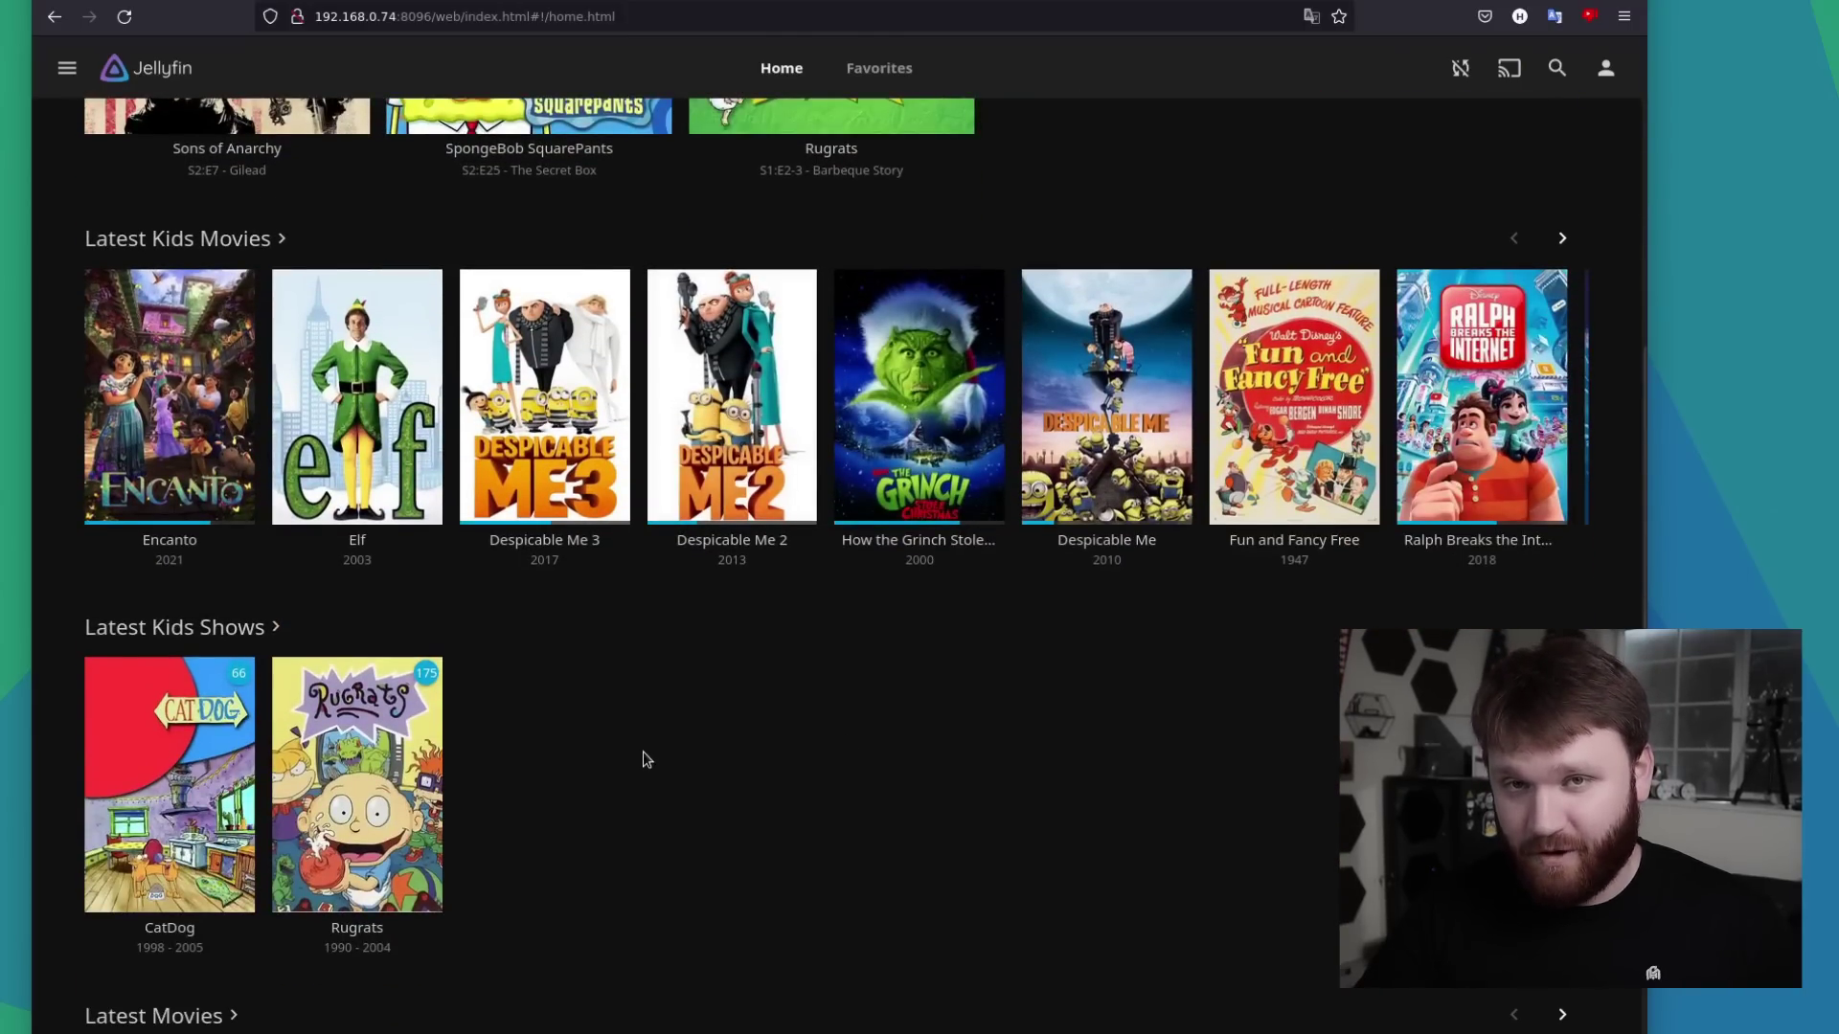
scroll(732, 751, up, 7)
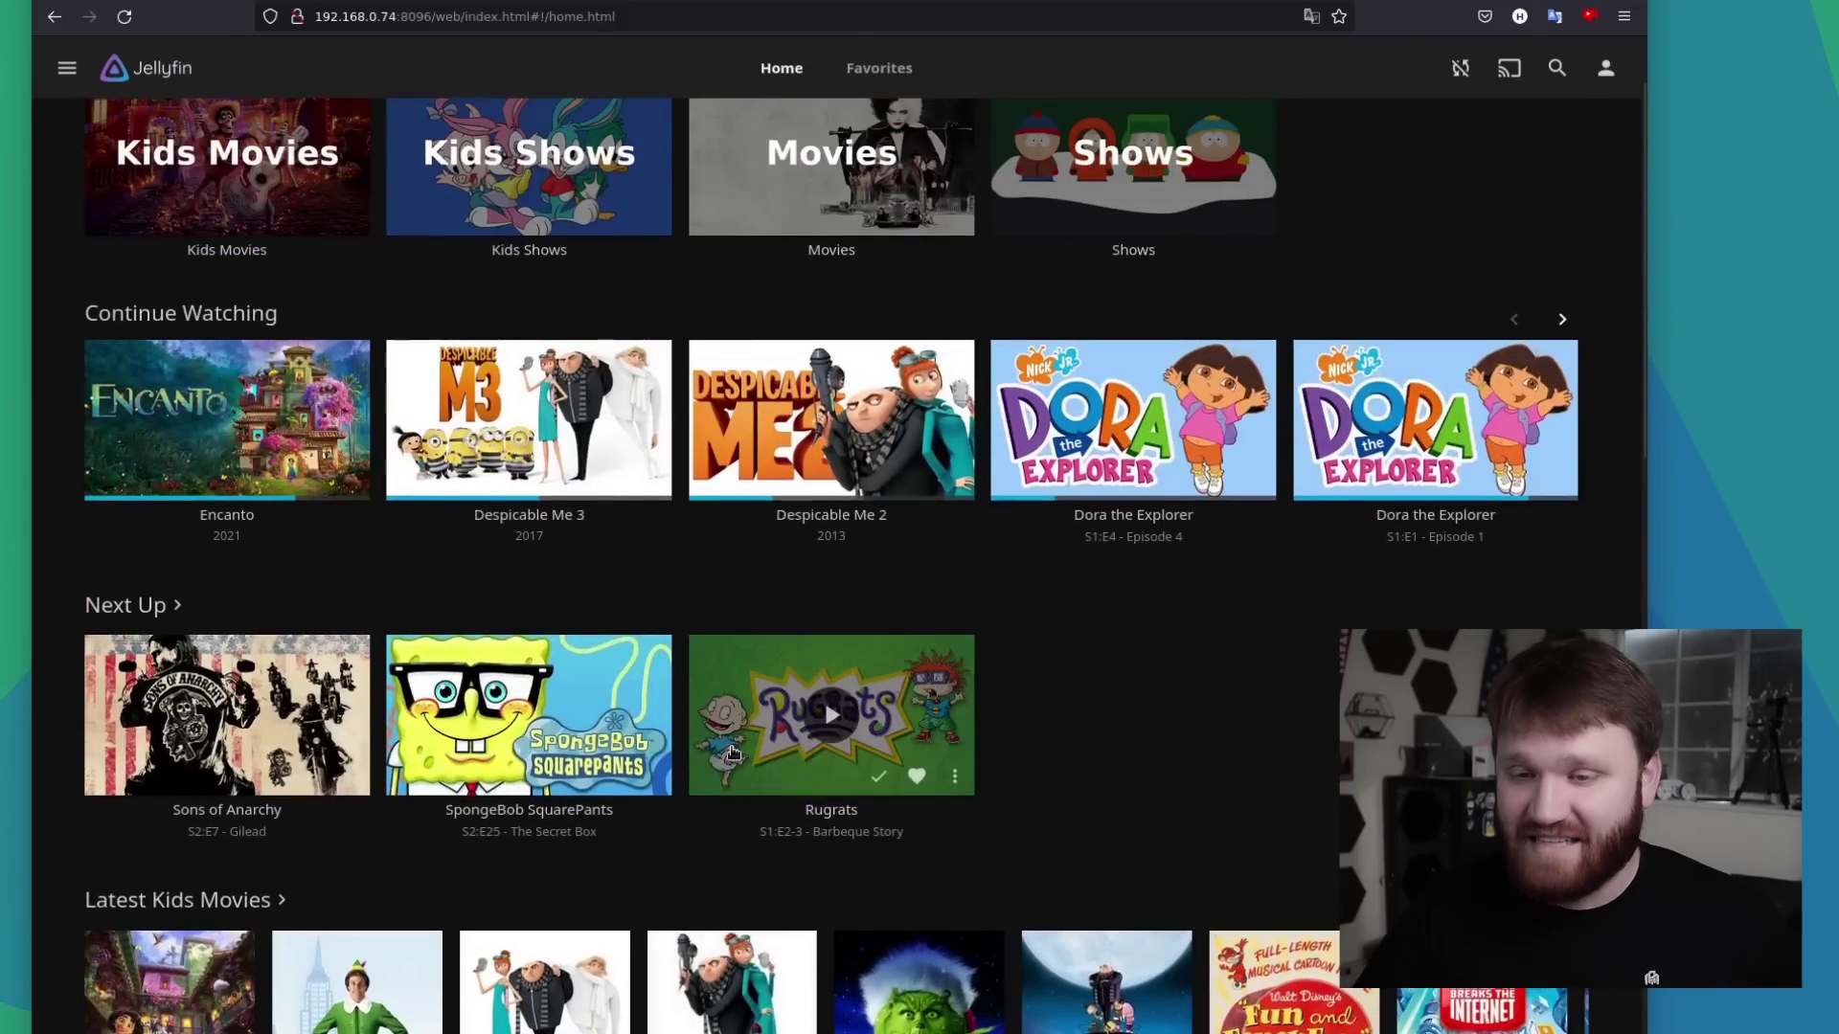
scroll(732, 751, up, 1)
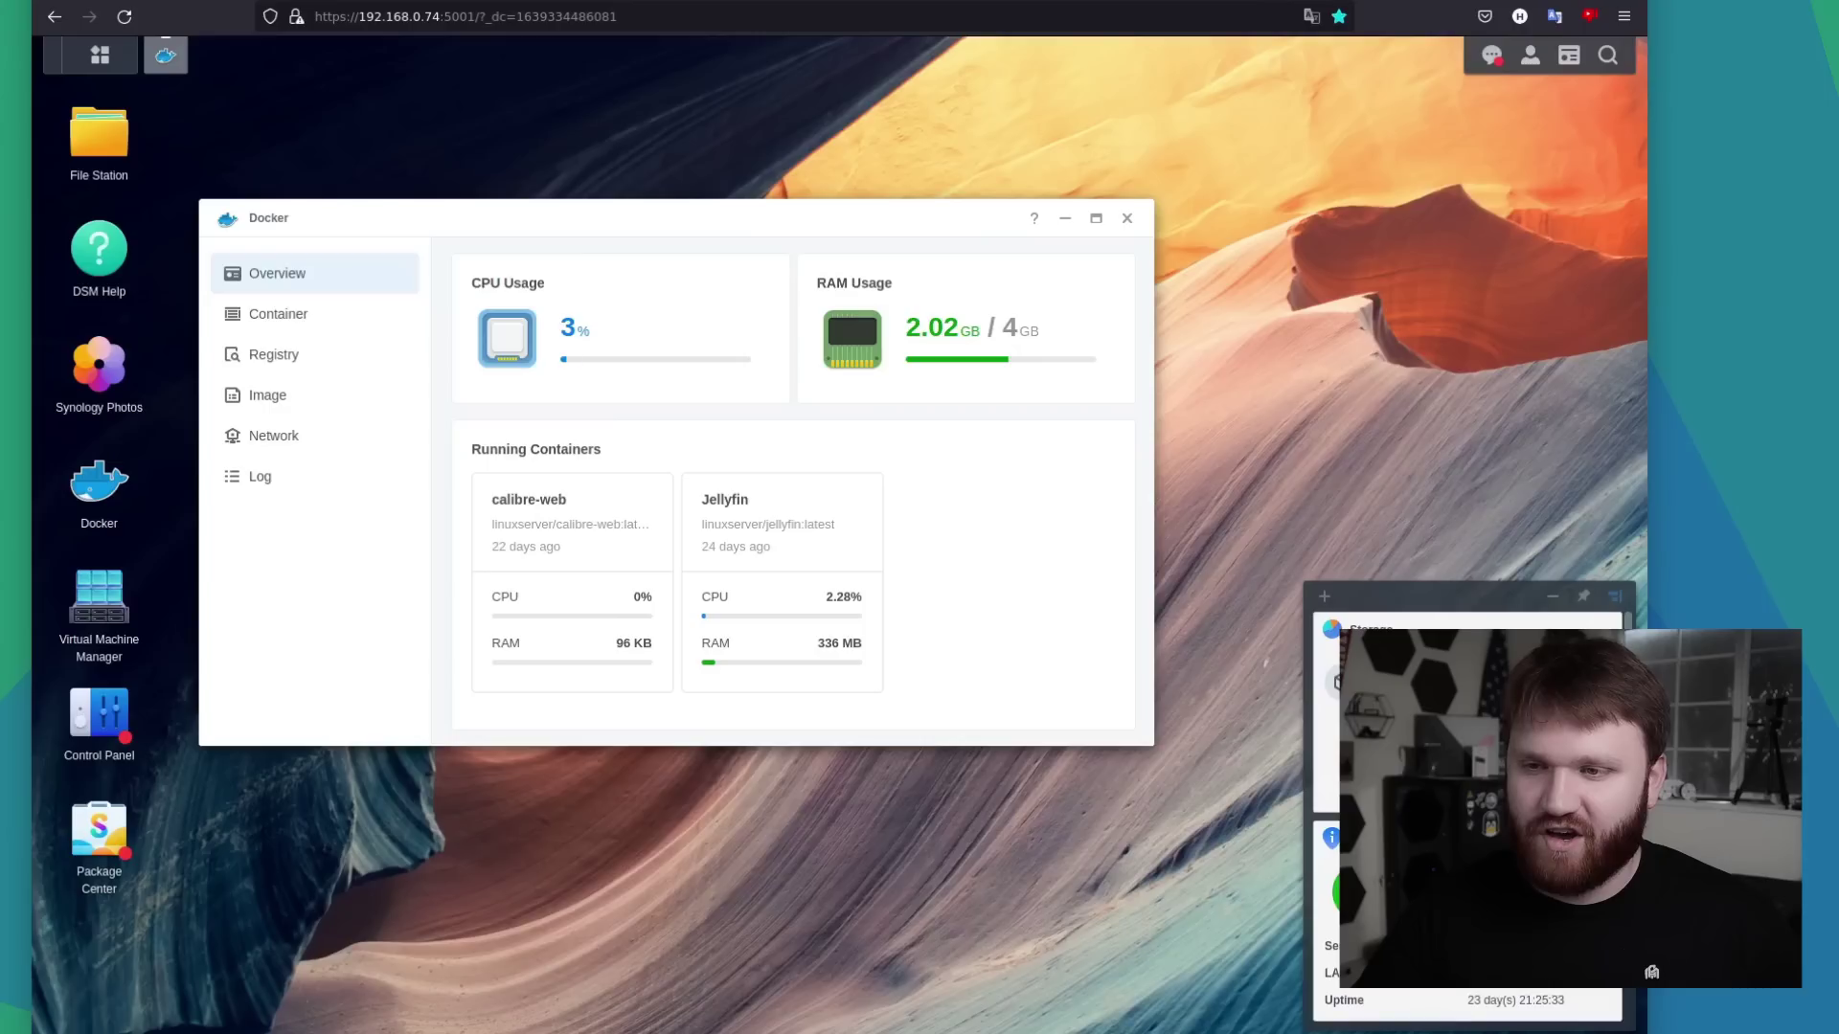
Close Docker, launch File Station, and show the homes shared folder's contents
click(1127, 219)
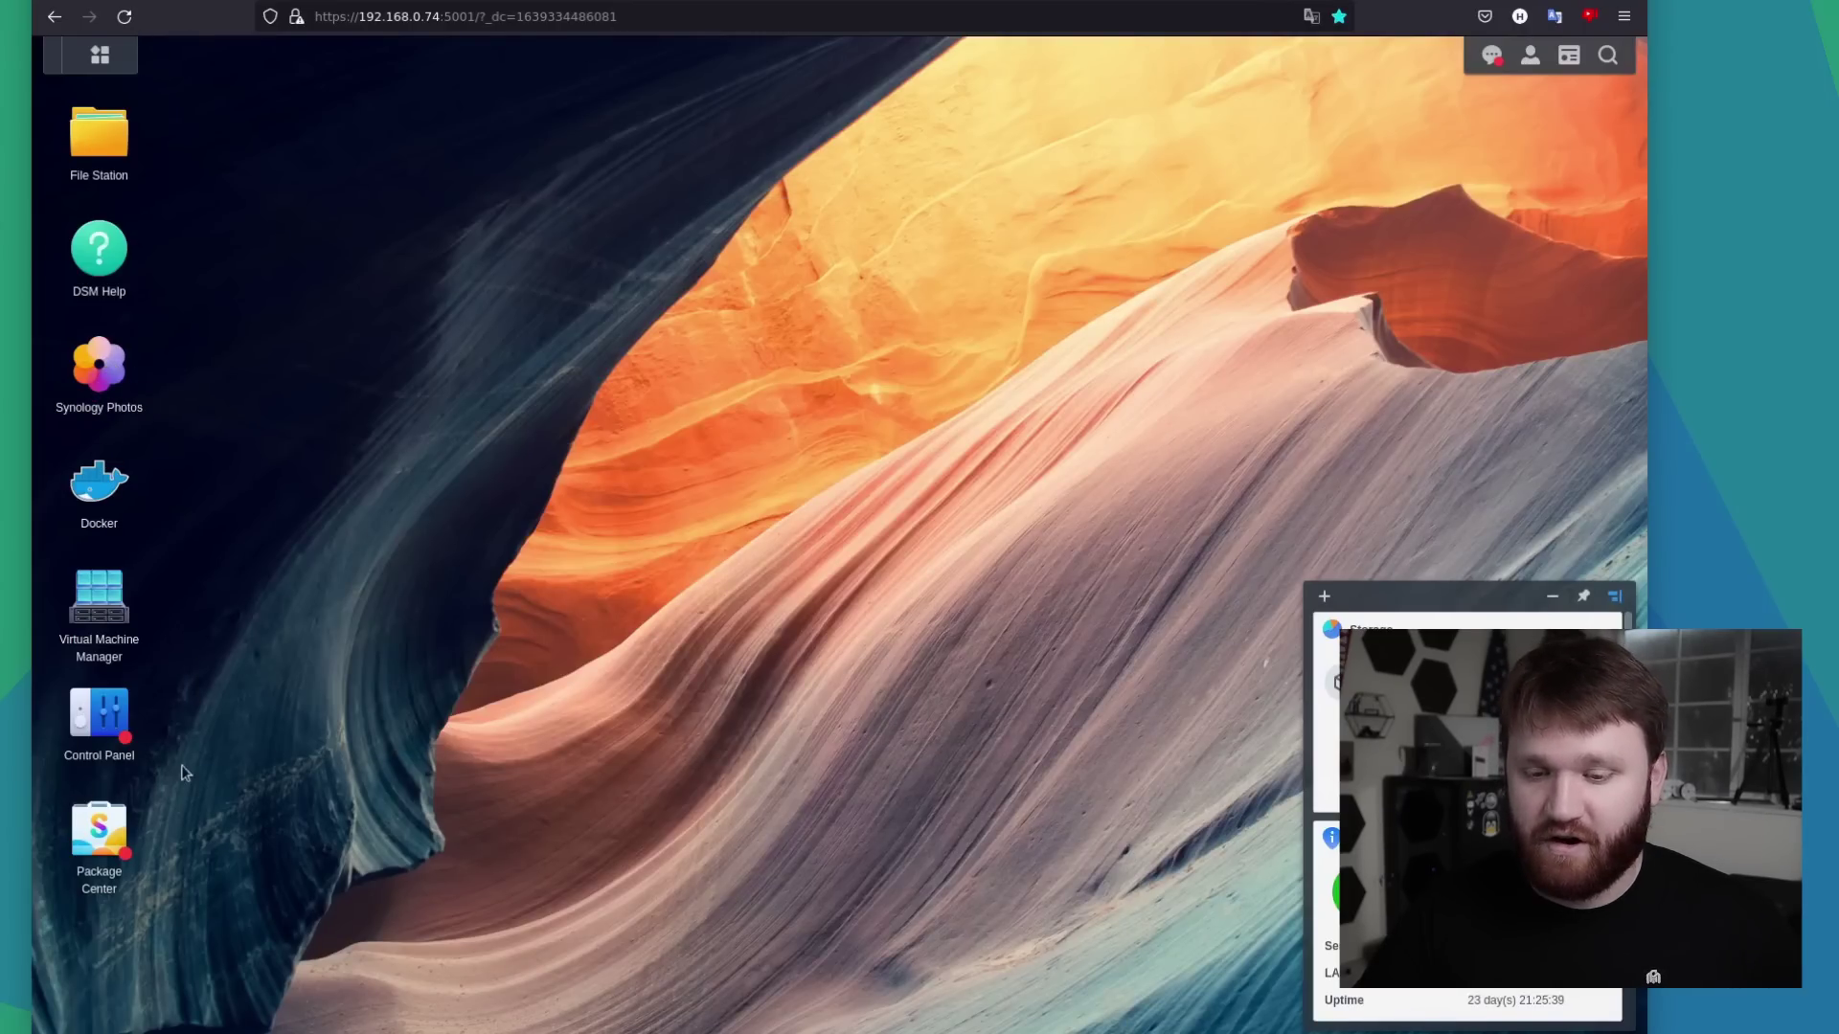
click(107, 140)
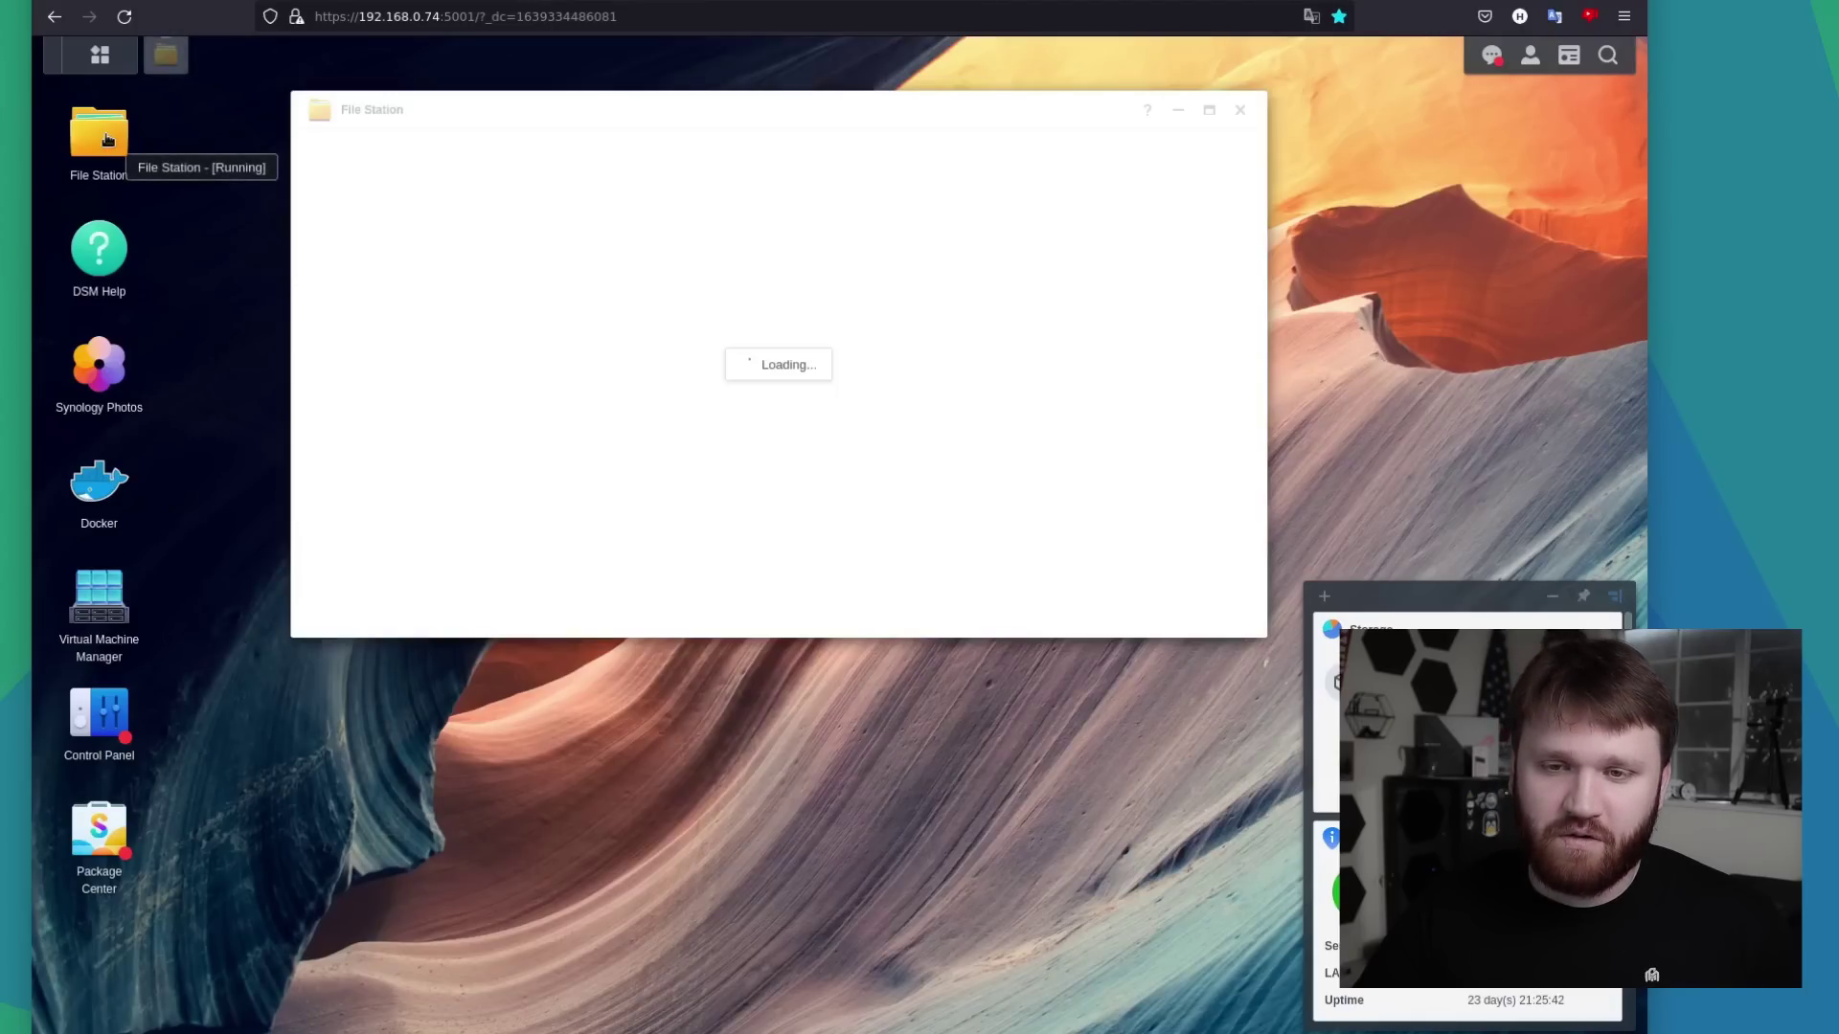
drag(562, 104, 539, 115)
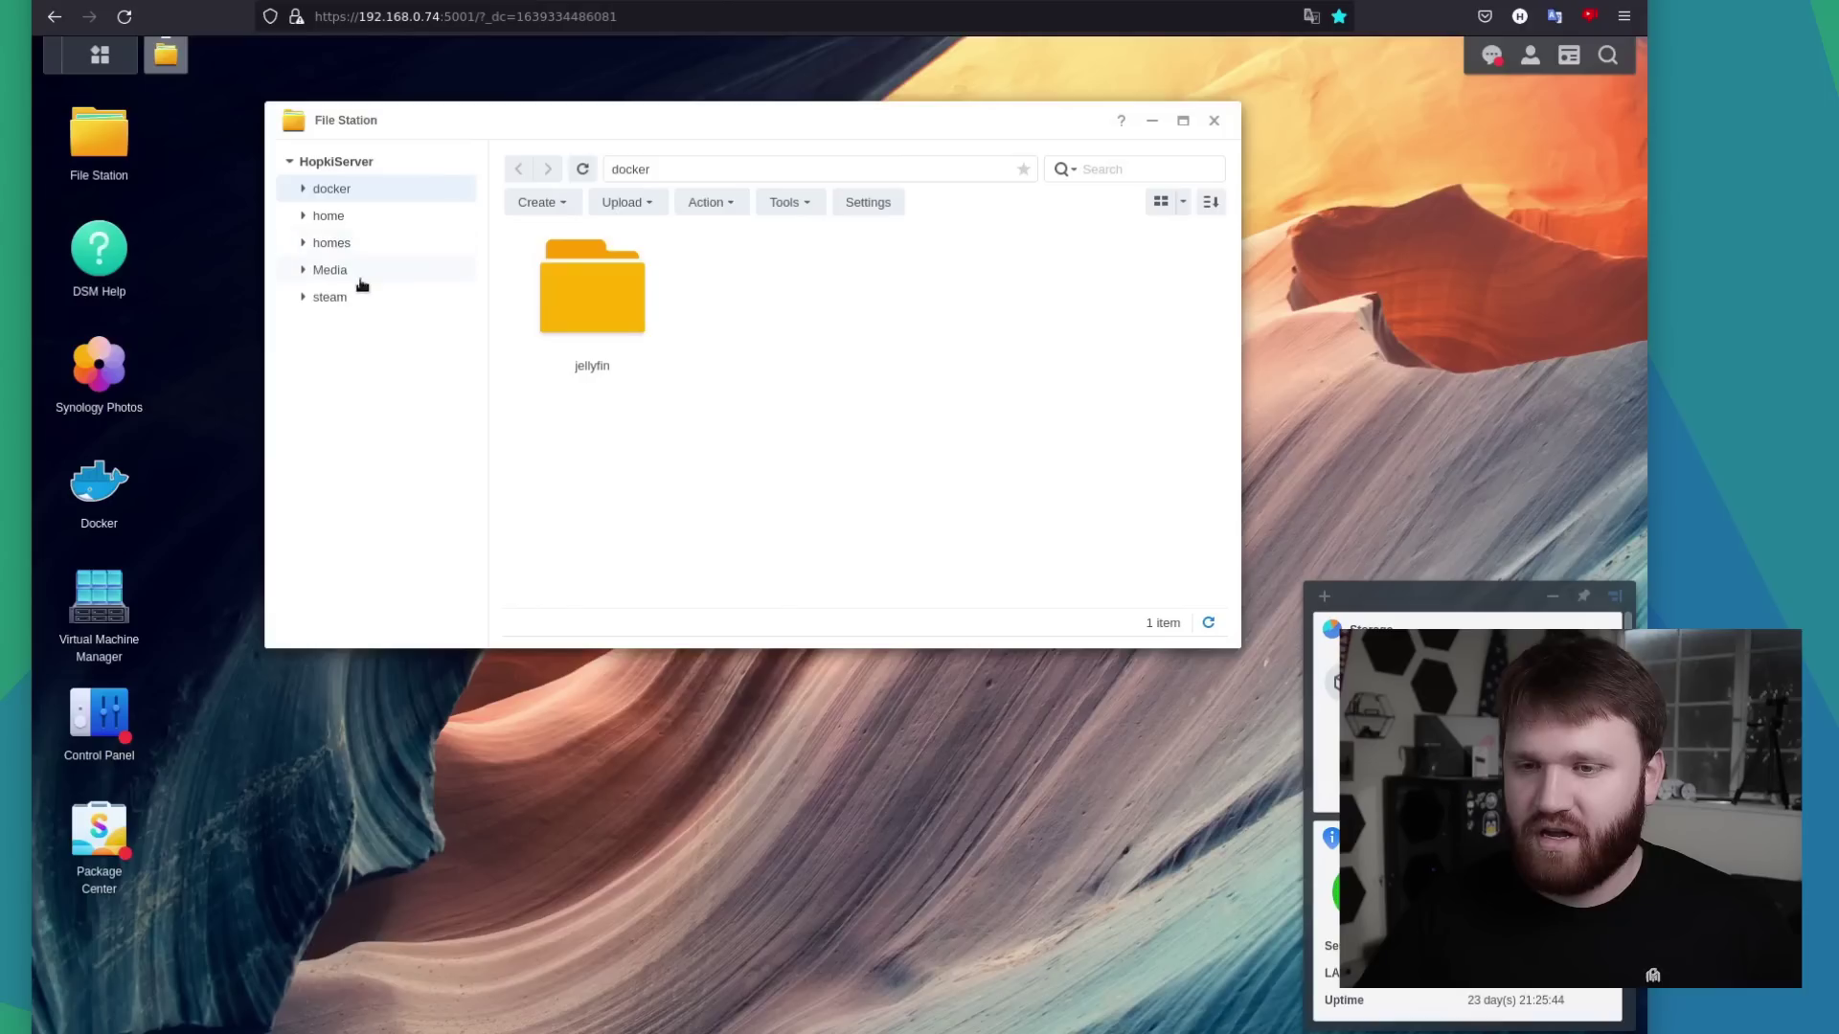
click(326, 245)
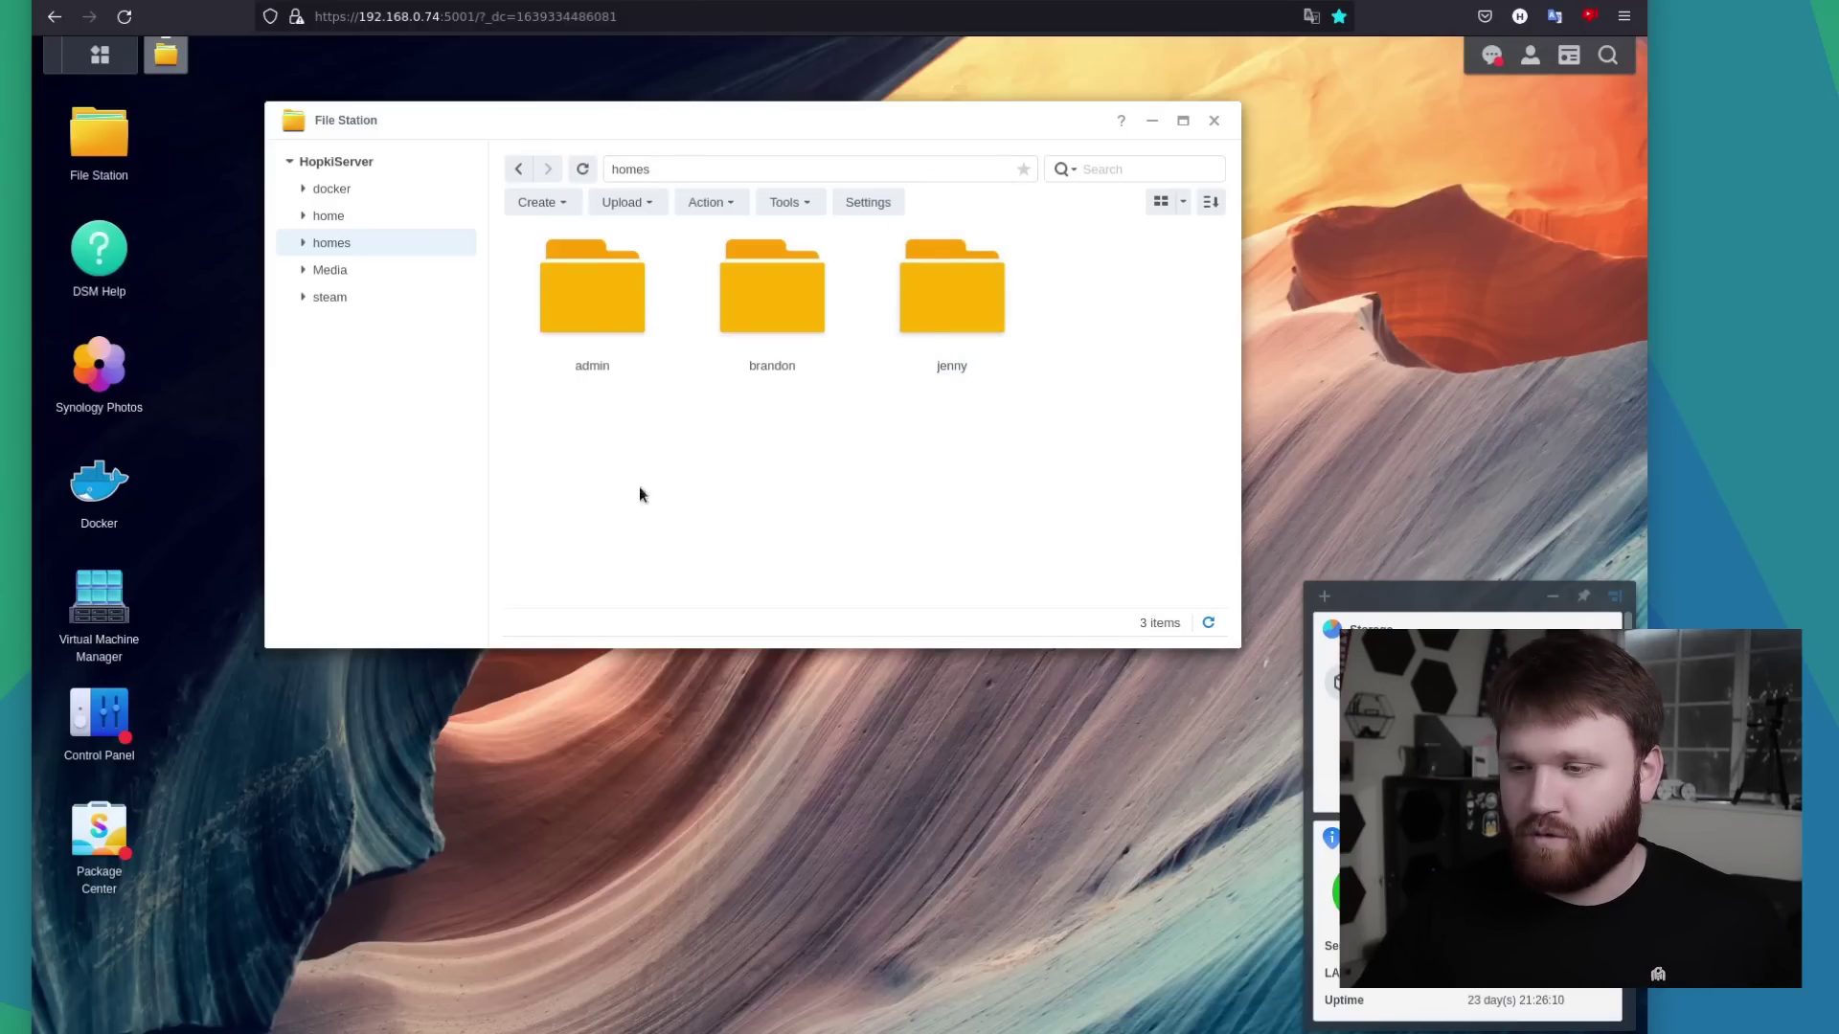
Open the user's home folder, then Photos and its PhotoLibrary year folders
double_click(791, 279)
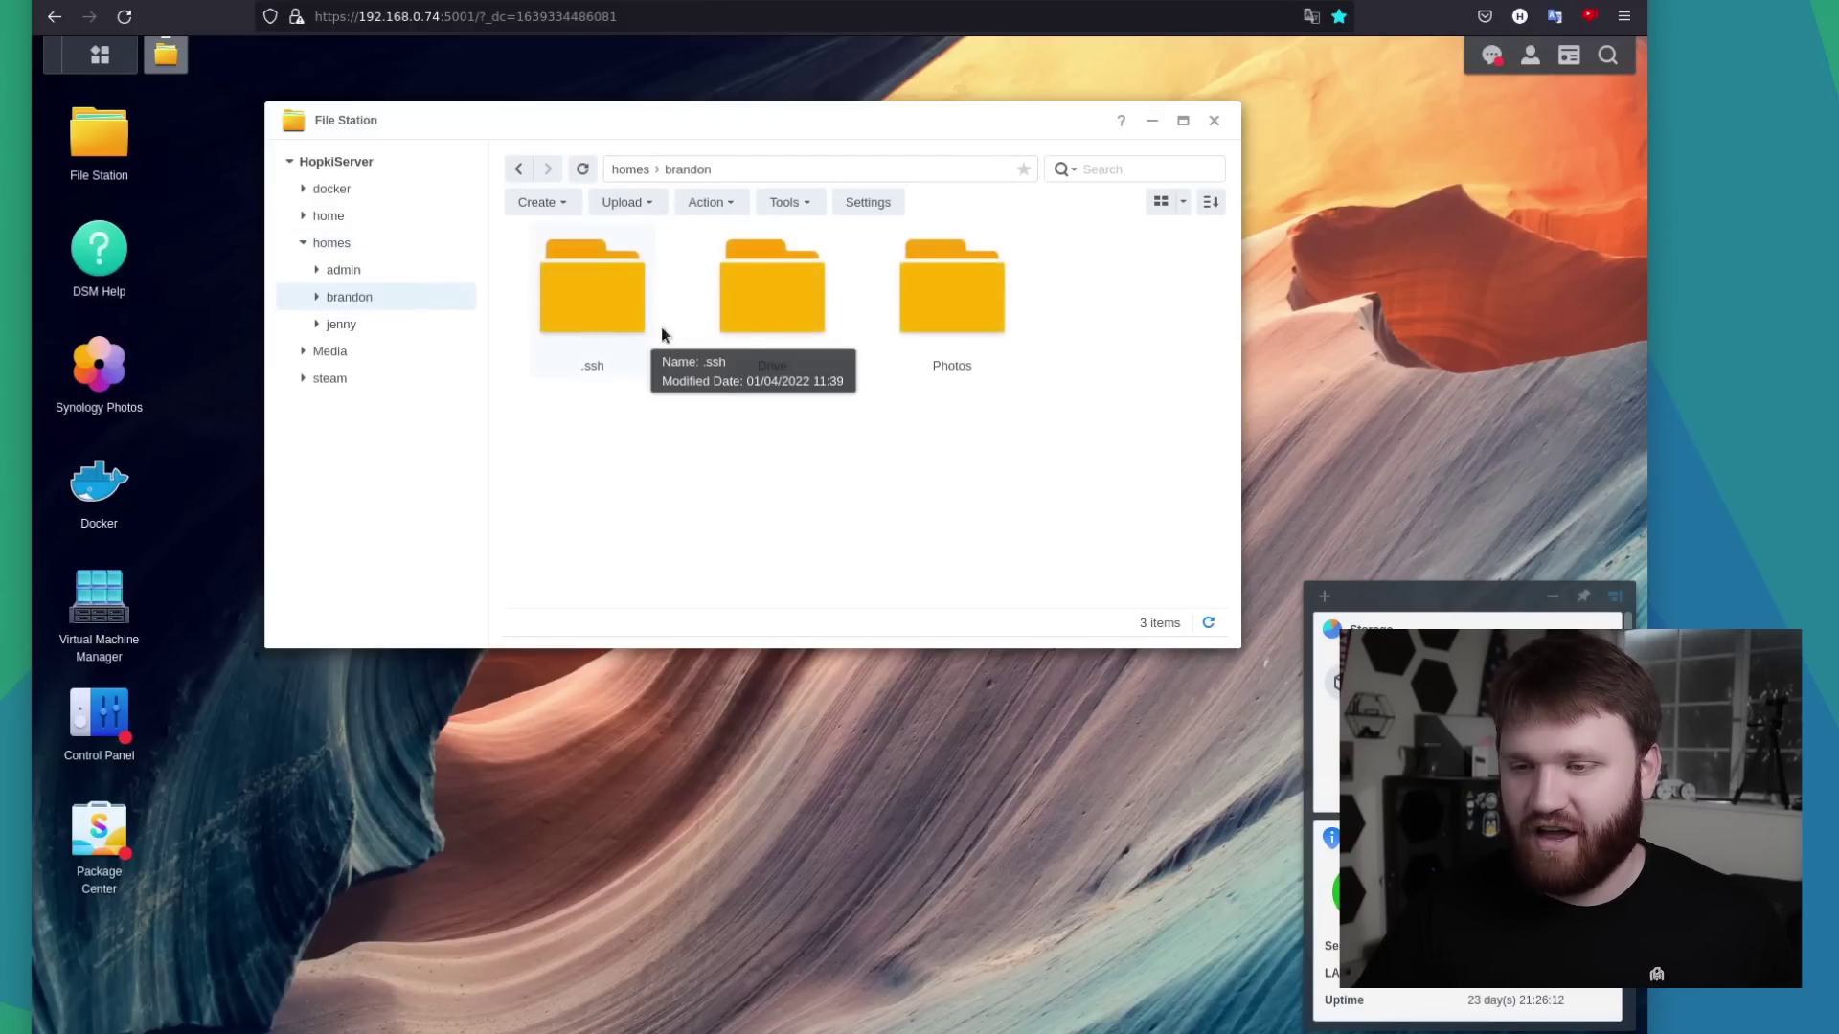
double_click(981, 309)
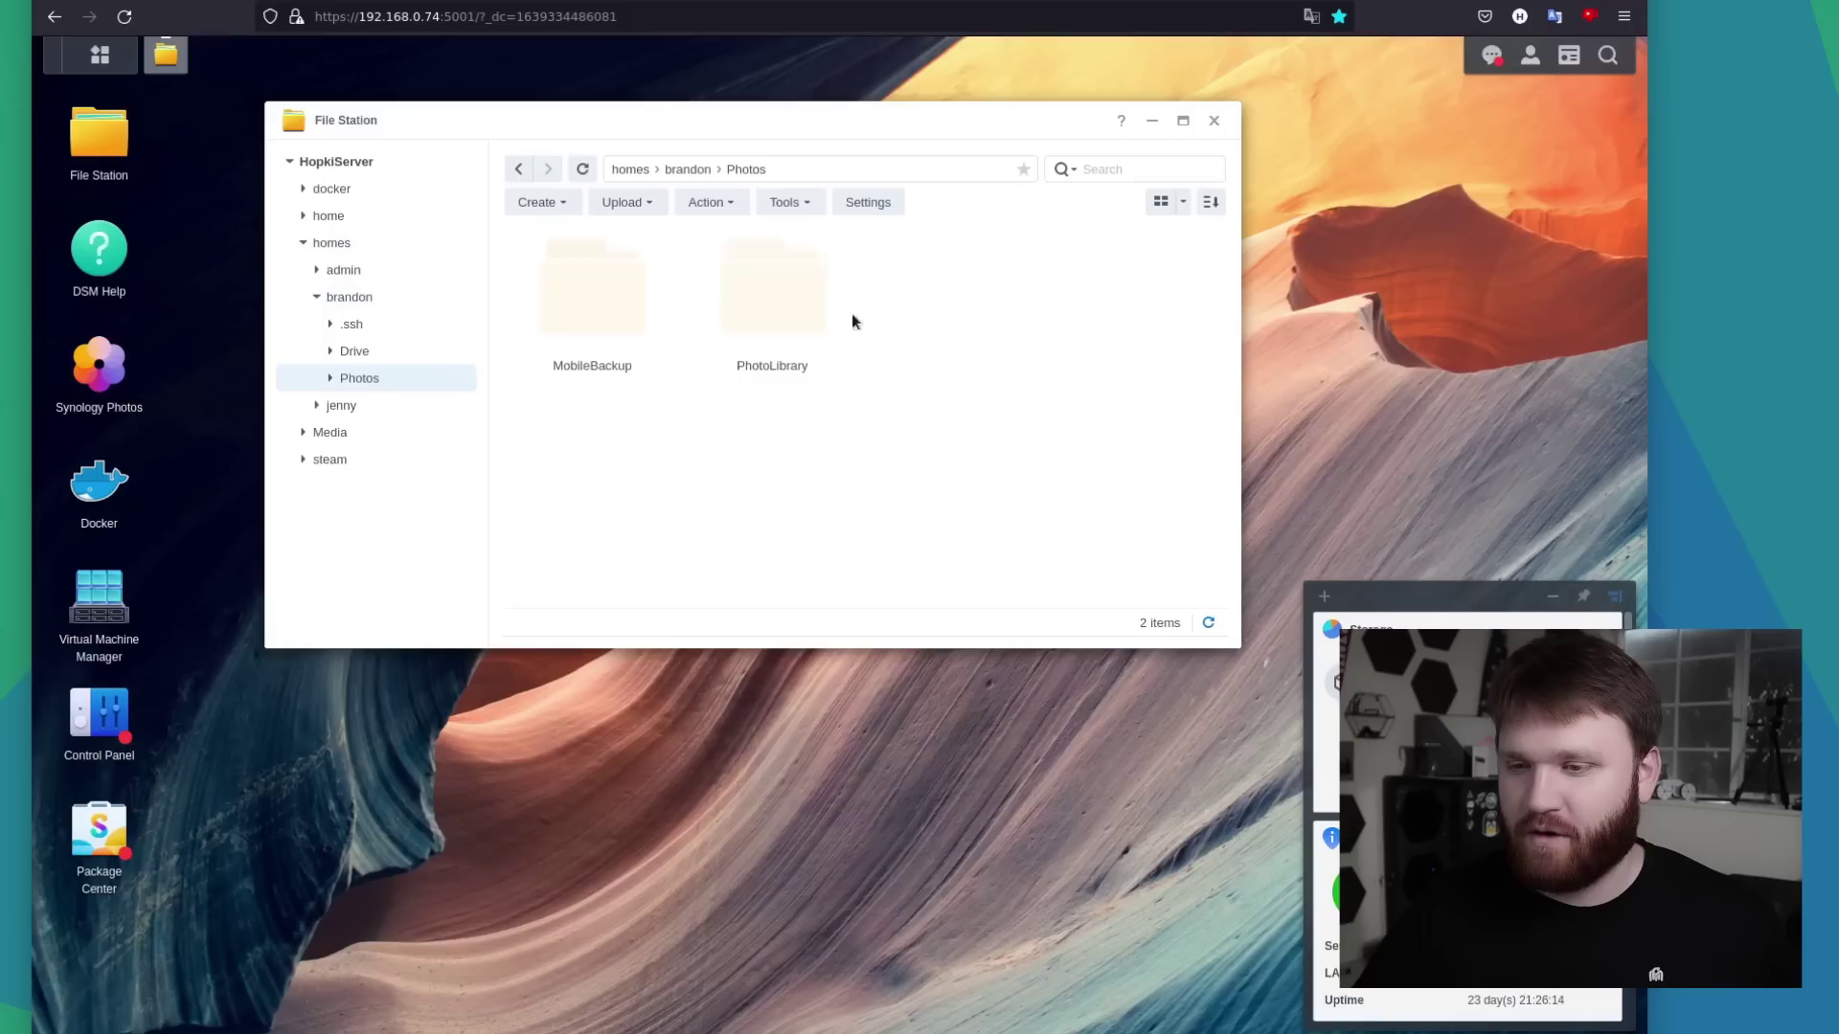
double_click(743, 302)
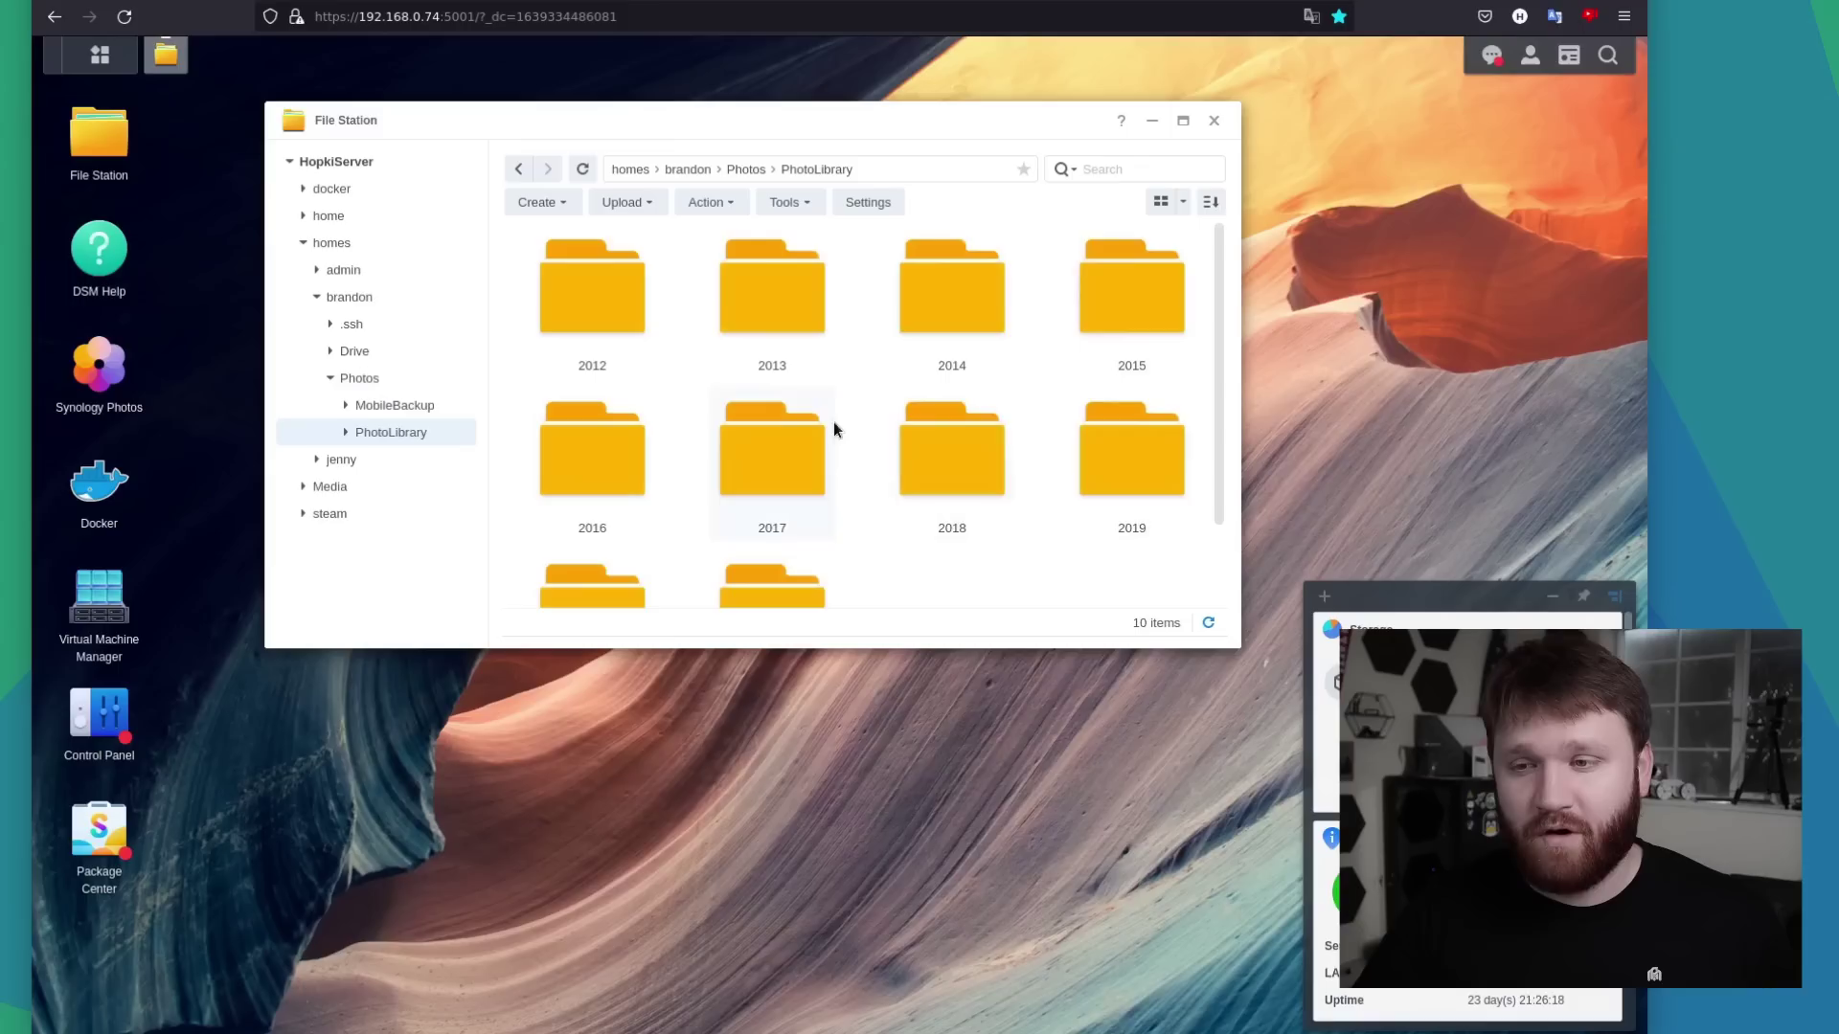
Browse MobileBackup > Pixel 6 > DCIM, then switch to the user's Drive folder
click(514, 169)
double_click(591, 288)
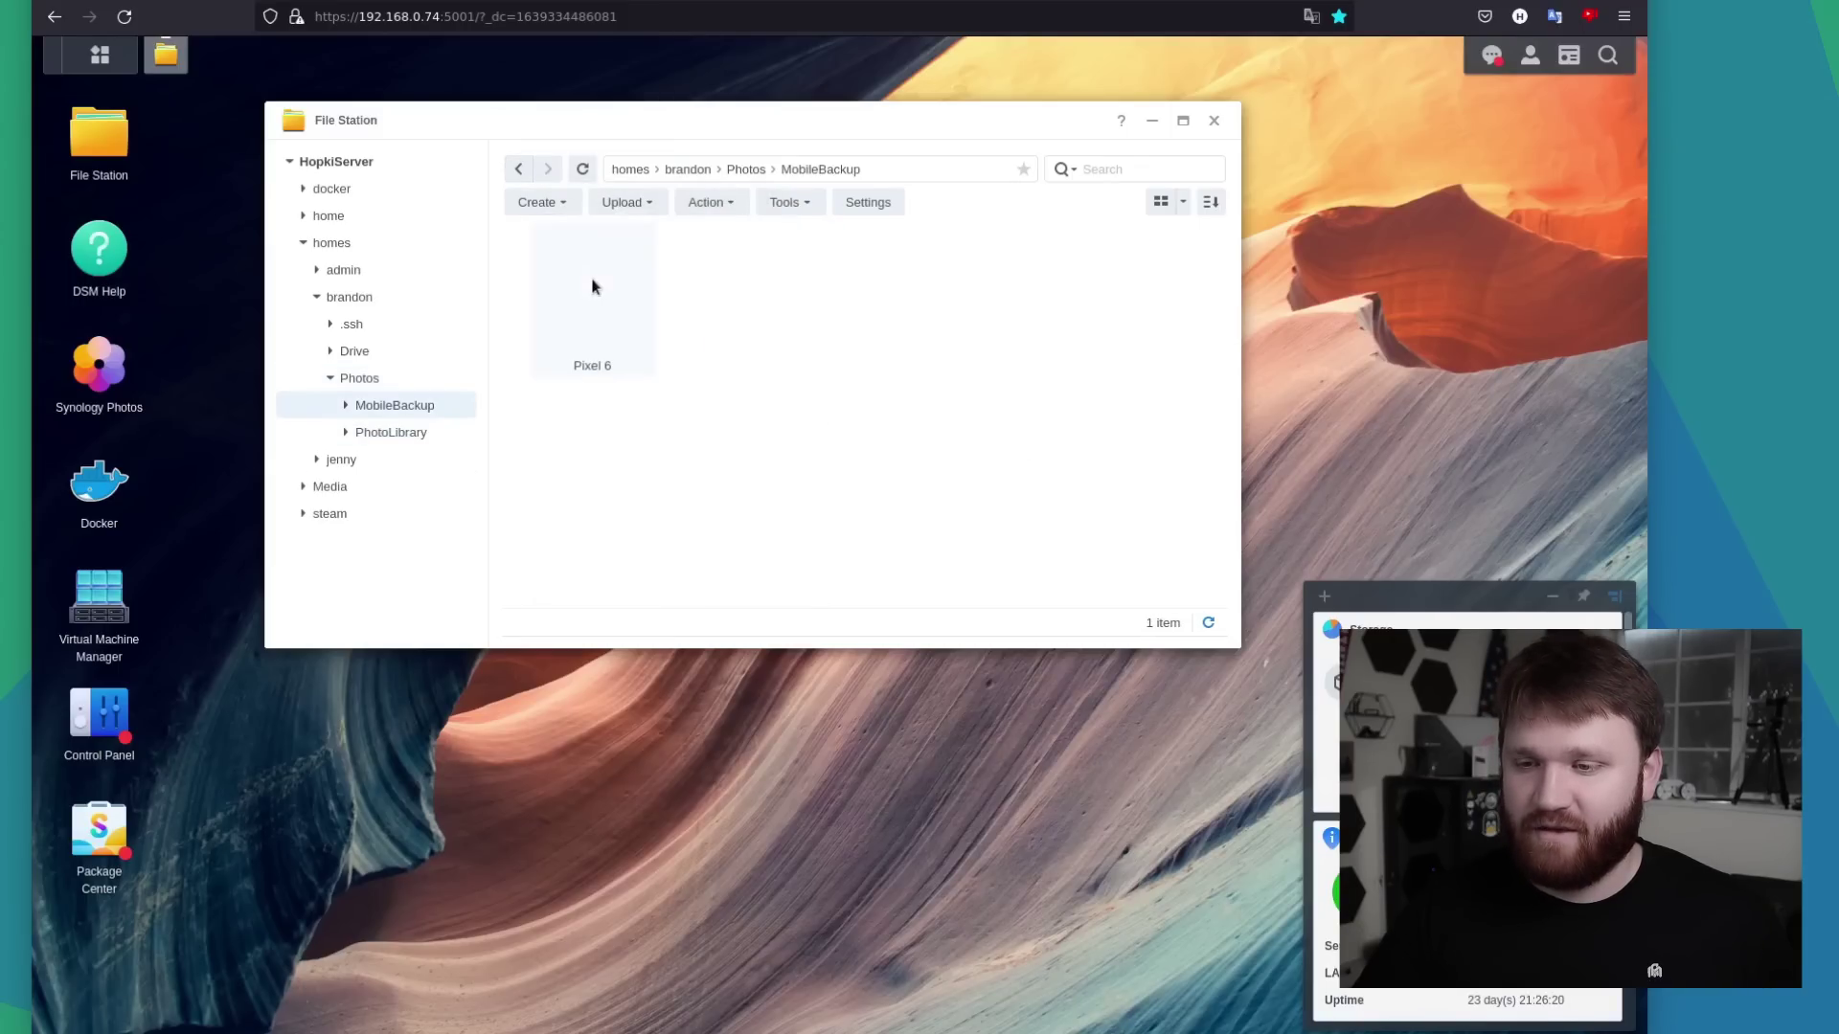
double_click(591, 289)
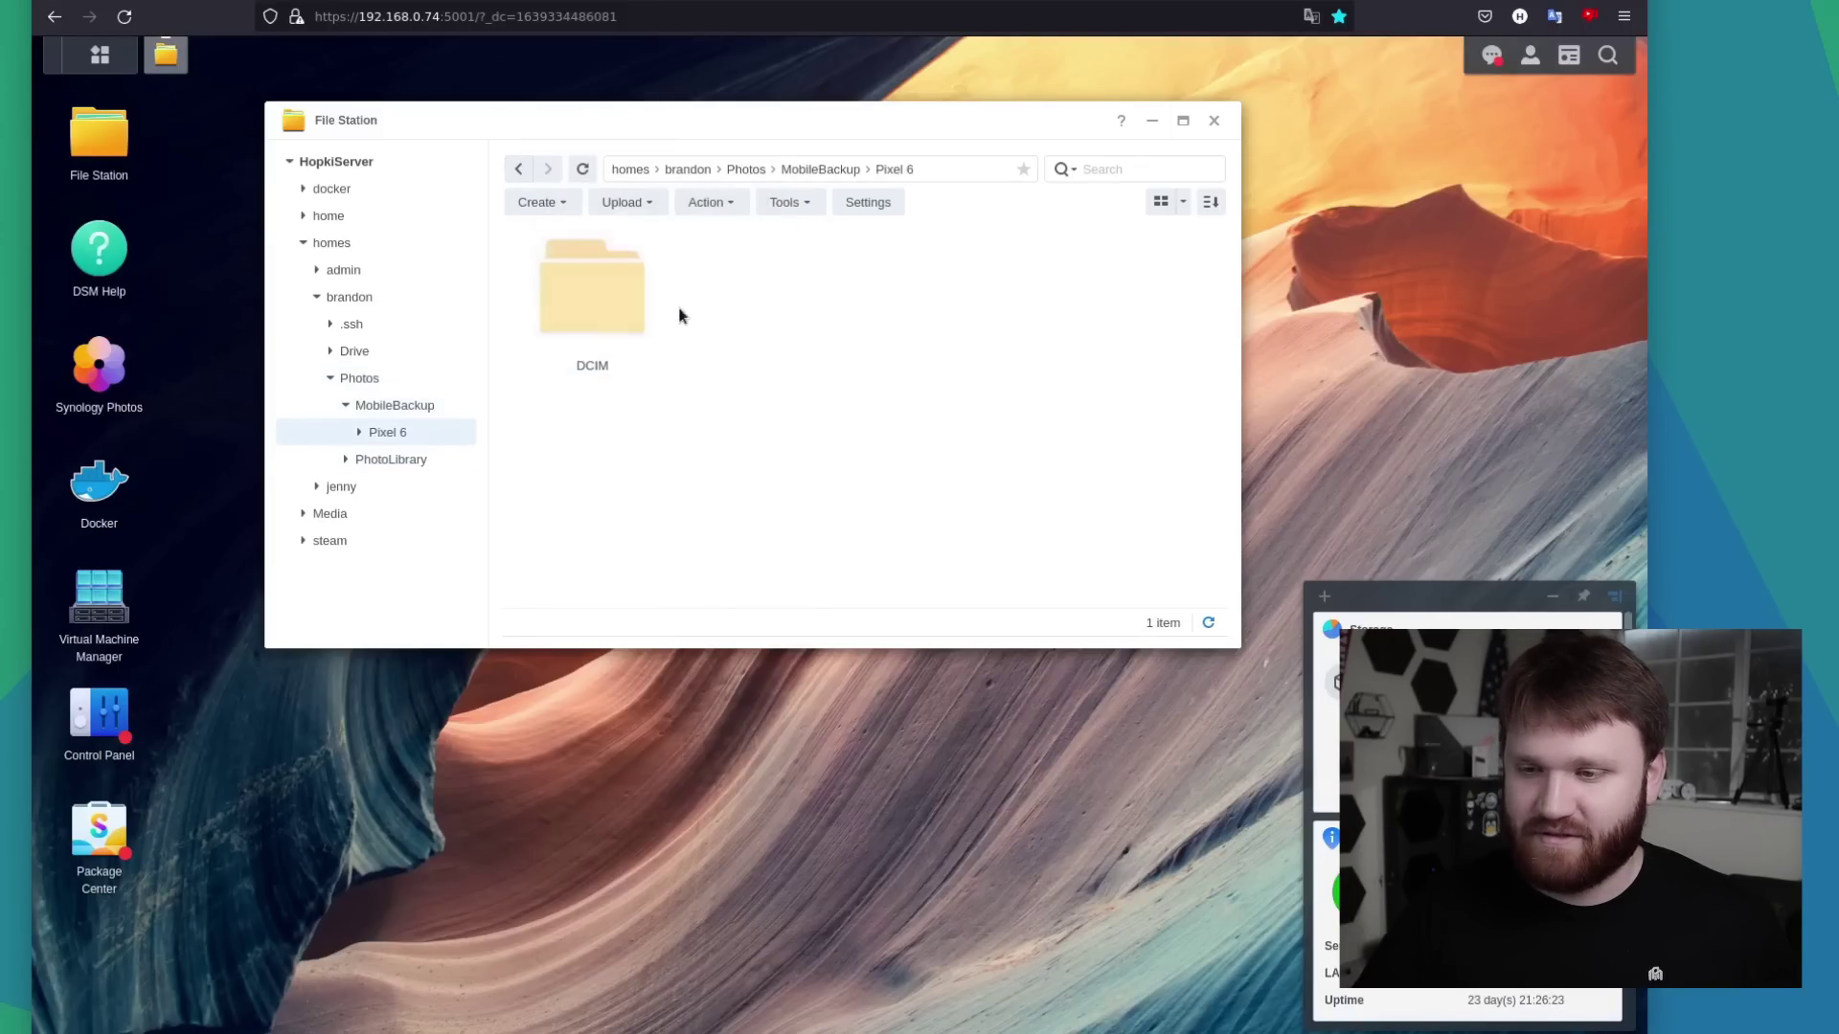
double_click(632, 311)
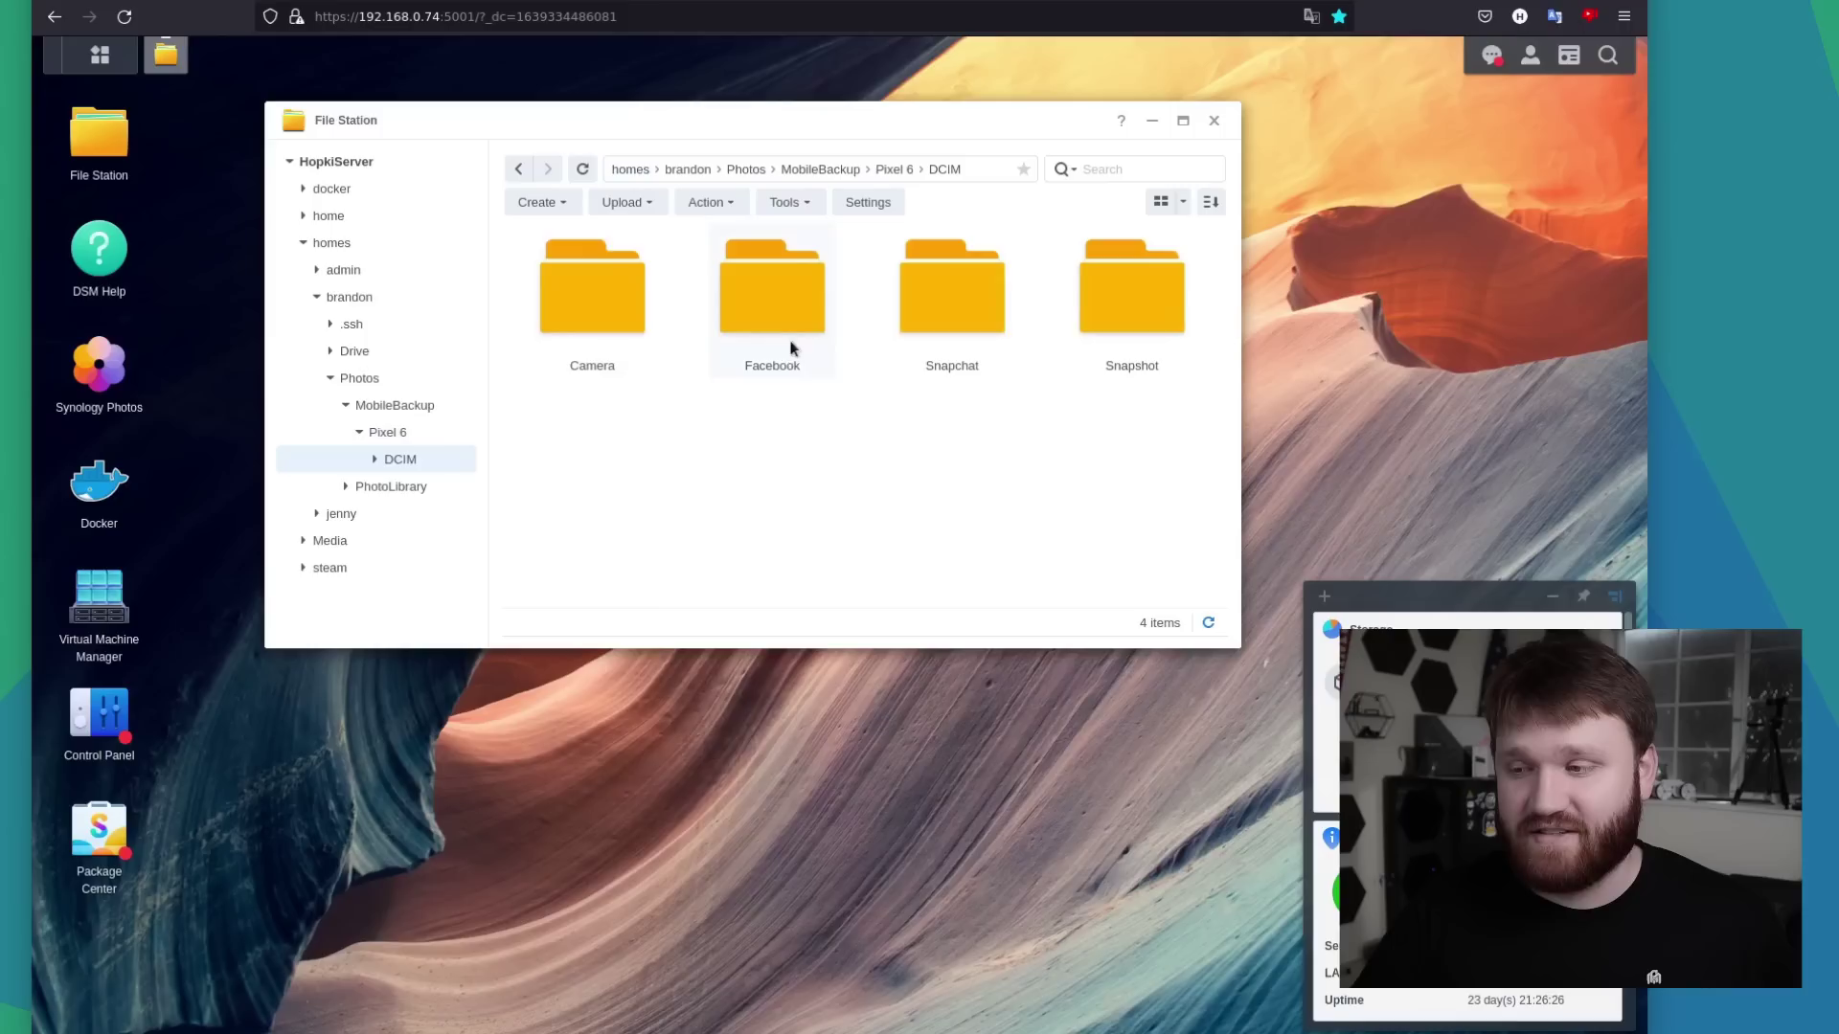
click(355, 352)
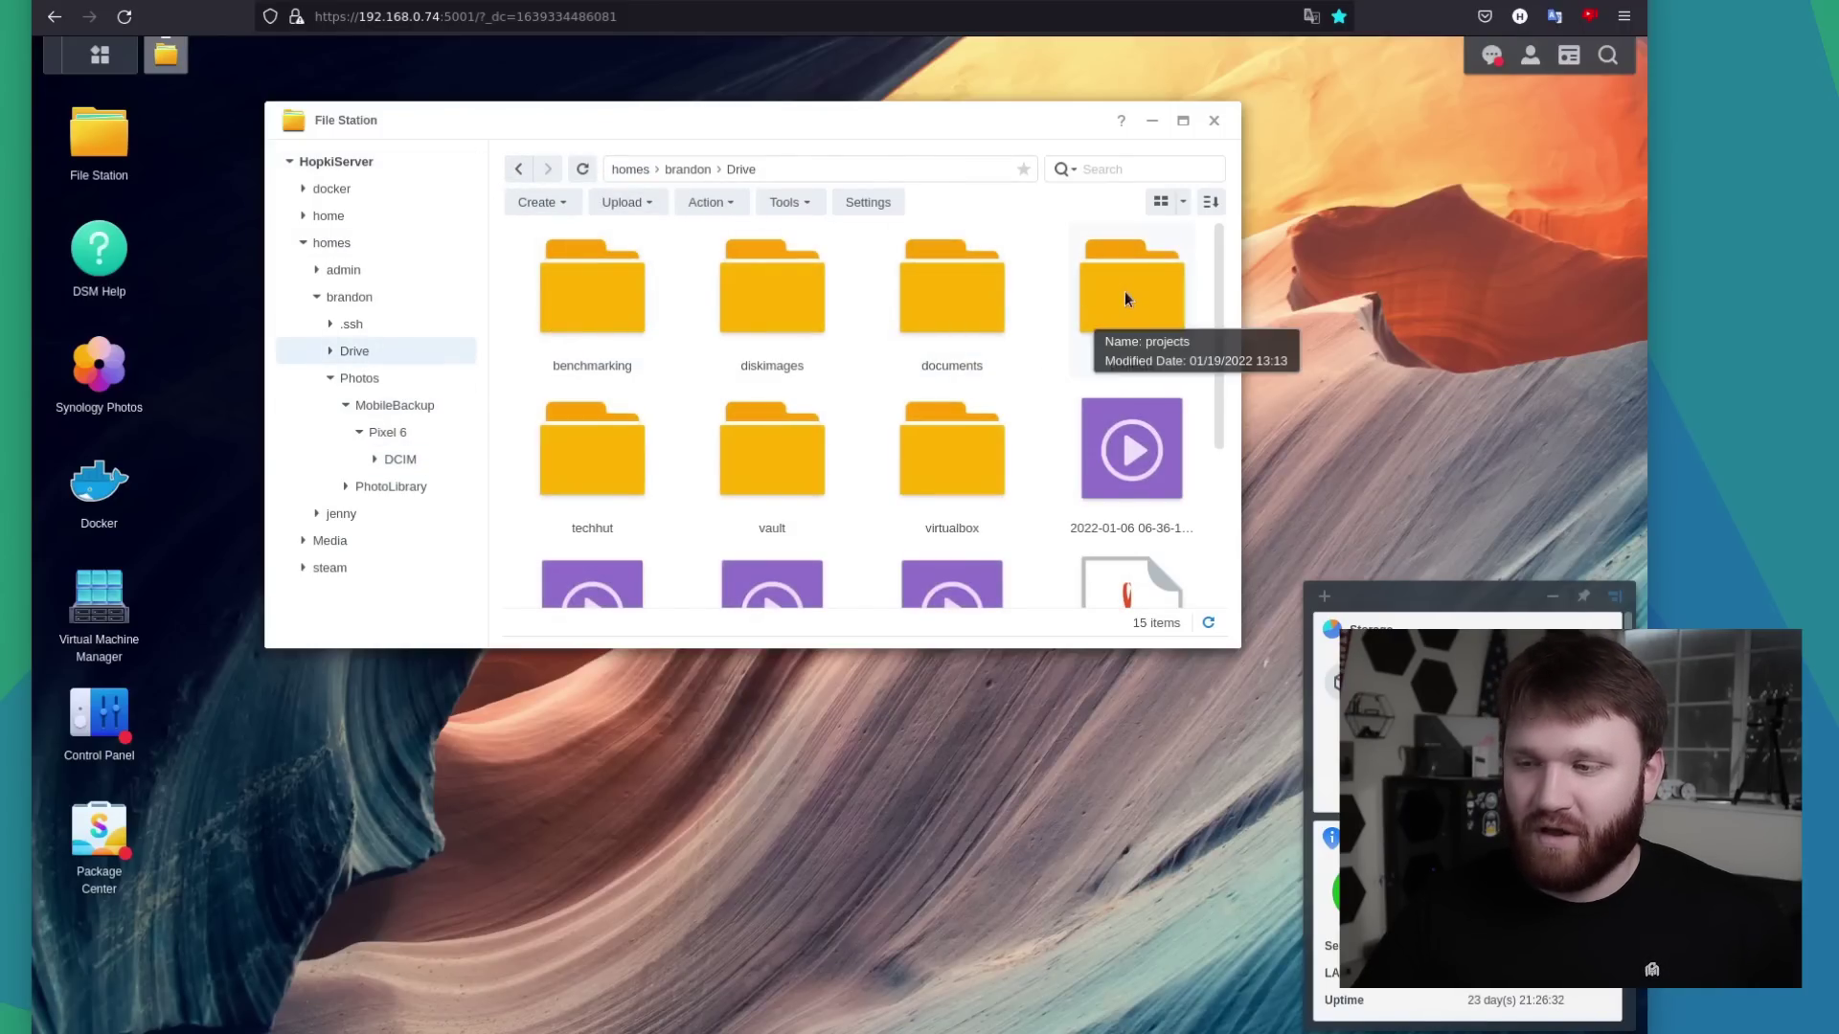
Look inside the diskimages folder of ISO files and return to Drive
double_click(766, 282)
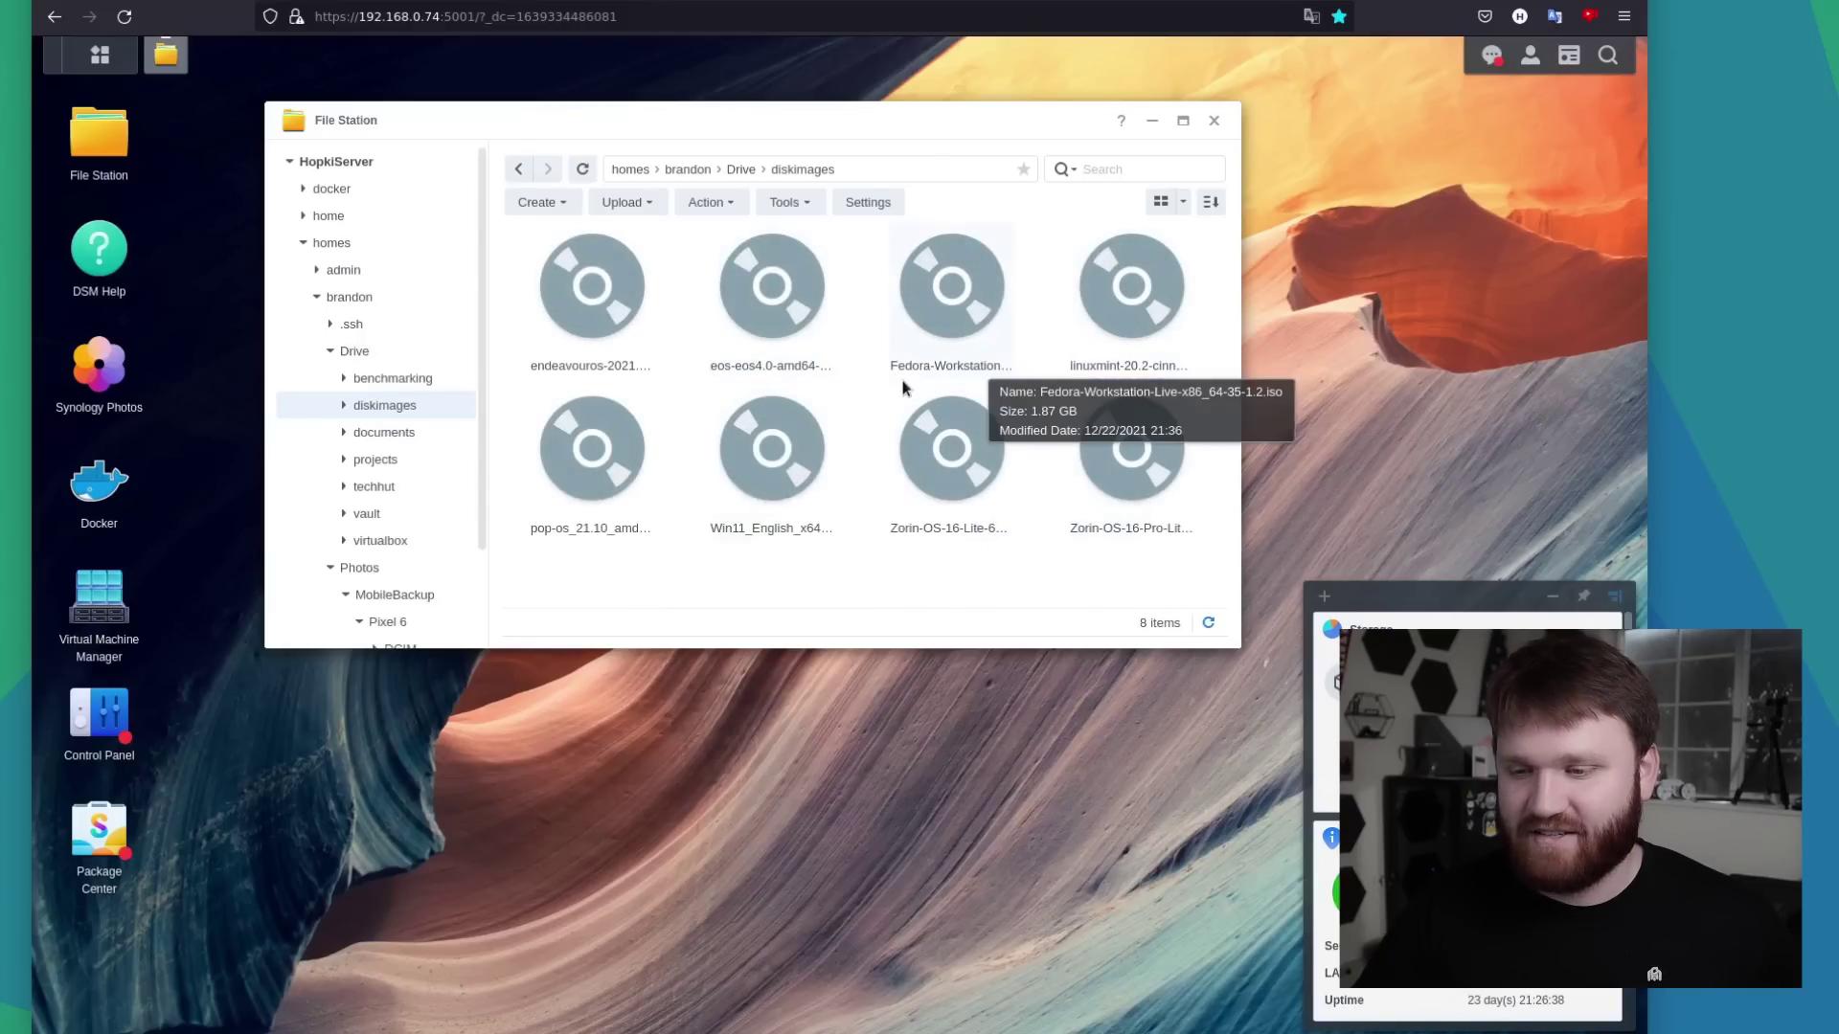
click(518, 168)
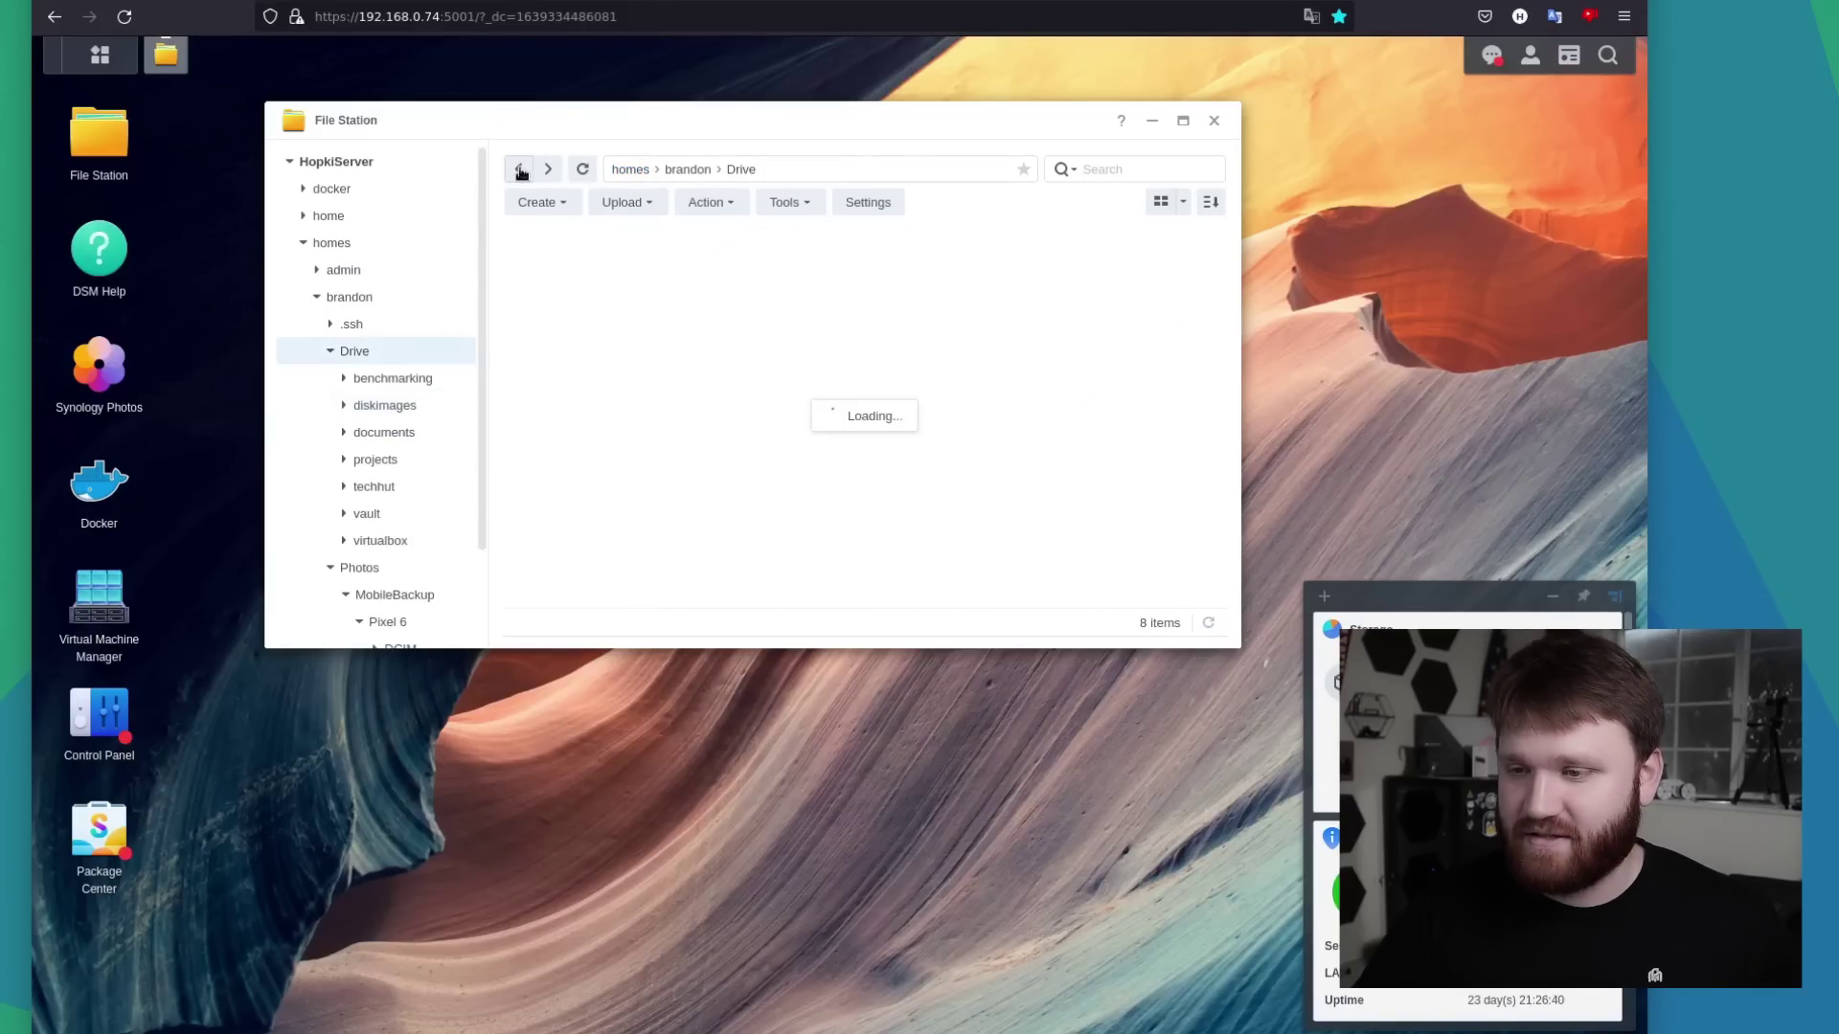
scroll(1092, 479, down, 2)
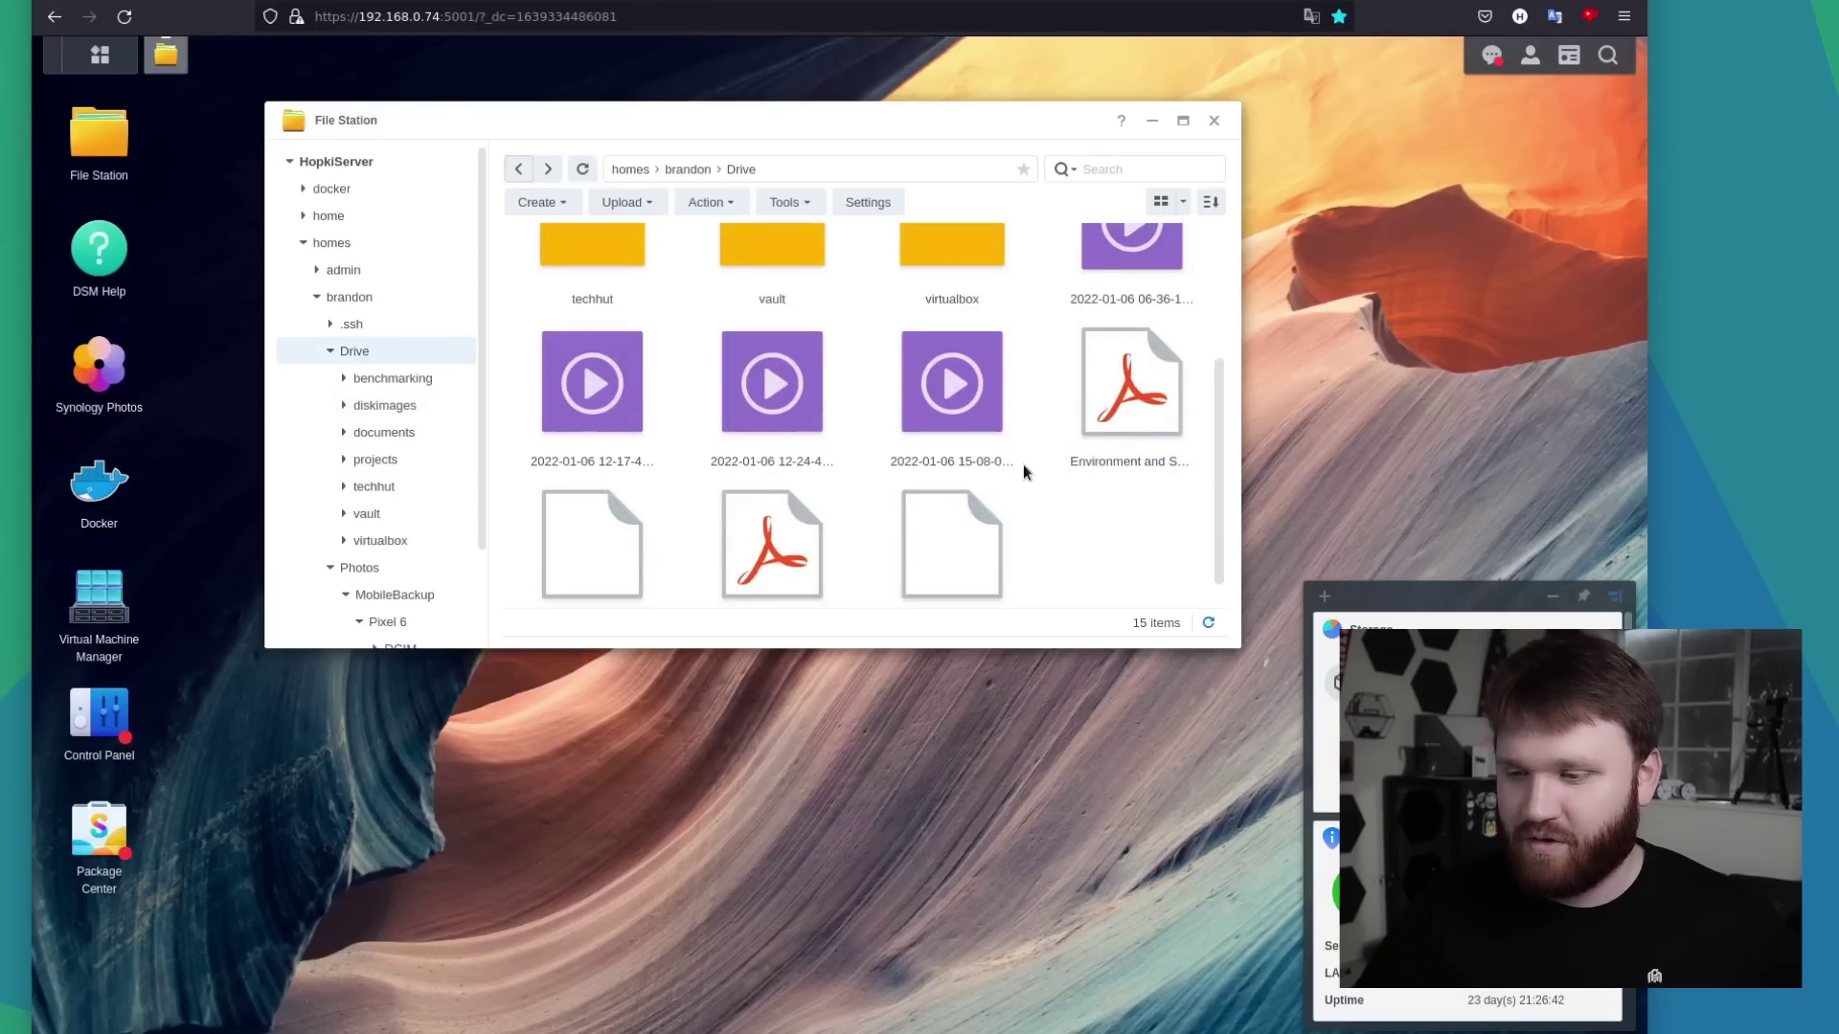
scroll(1023, 464, up, 2)
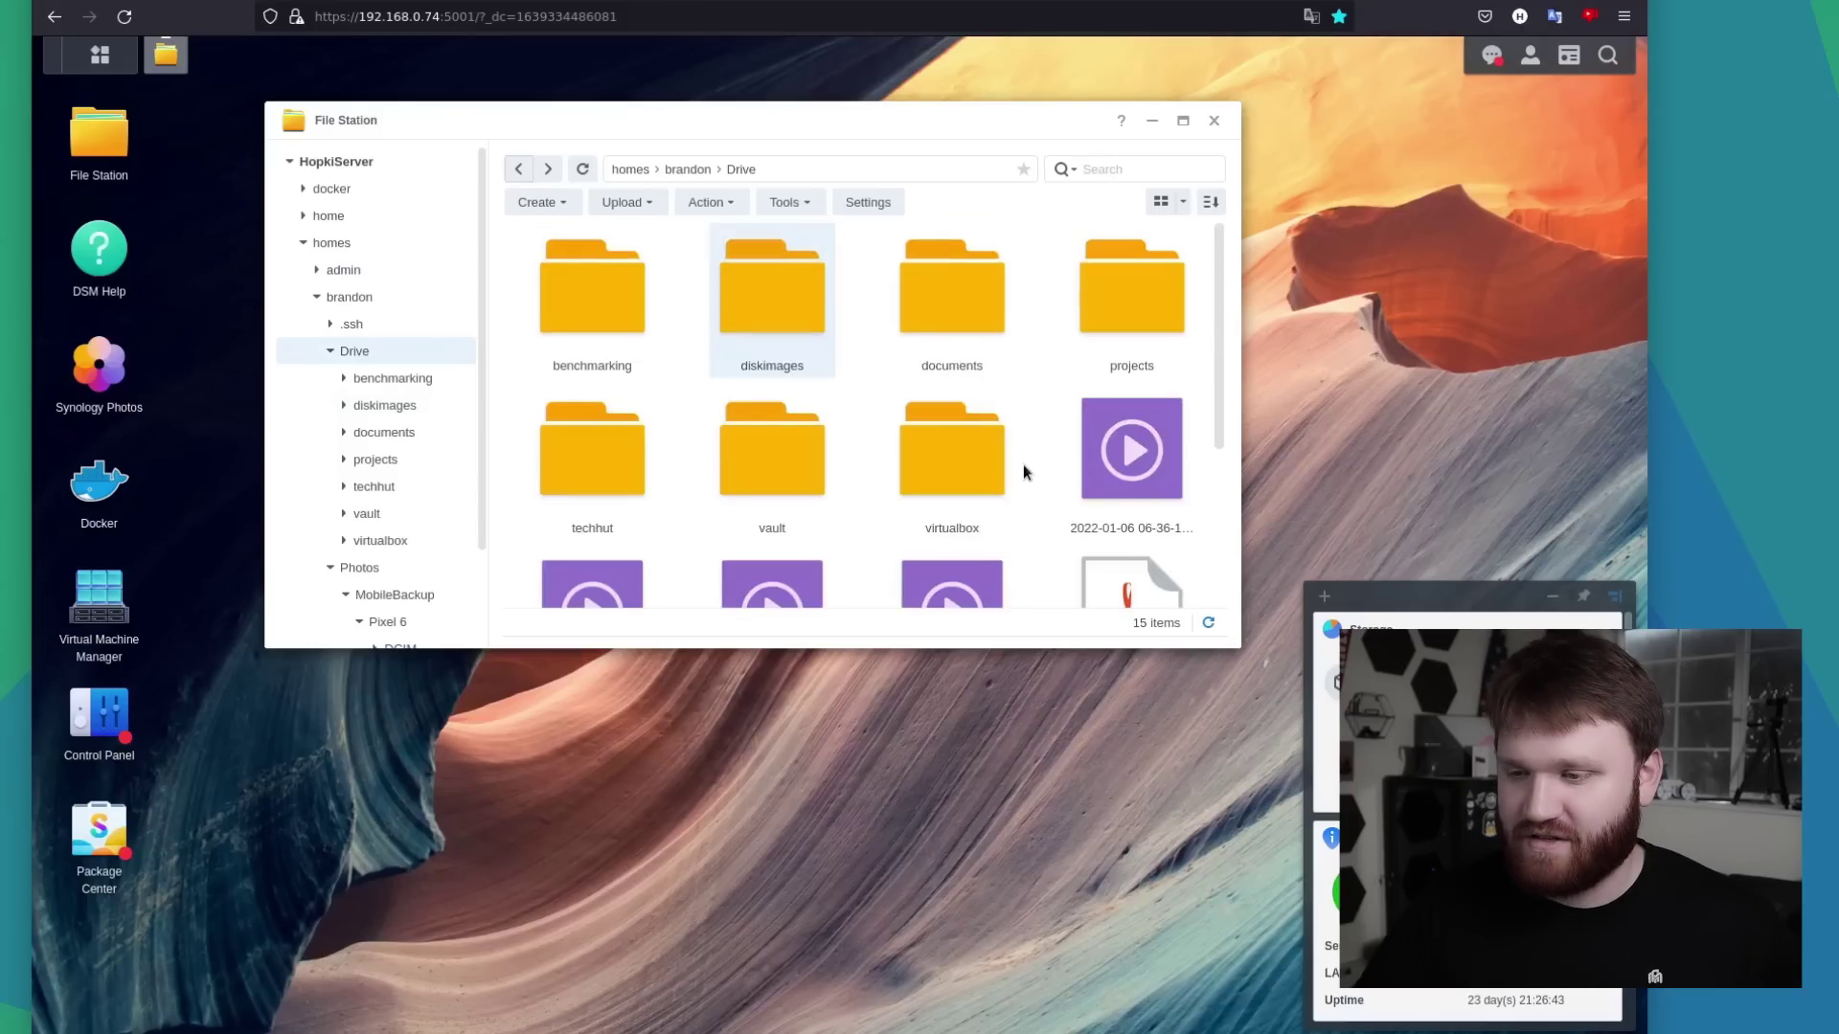
Look through the vault and virtualbox folders, then close File Station
double_click(743, 439)
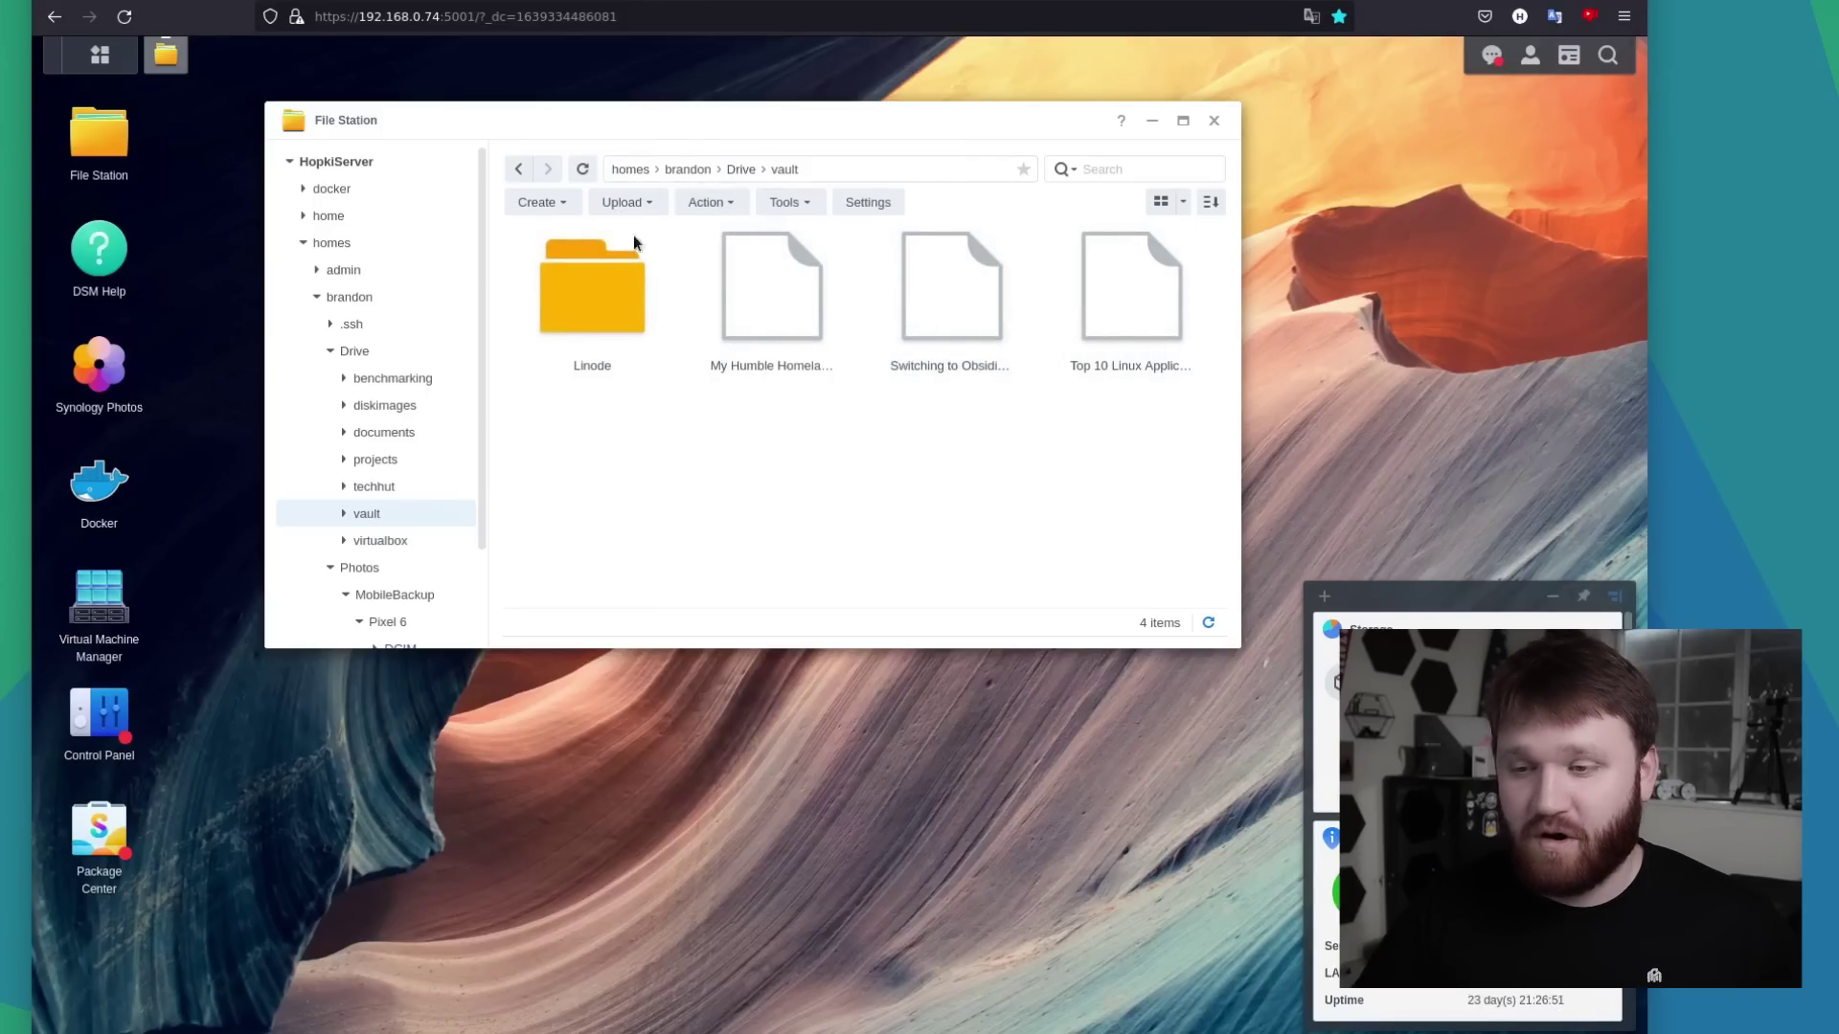
click(518, 168)
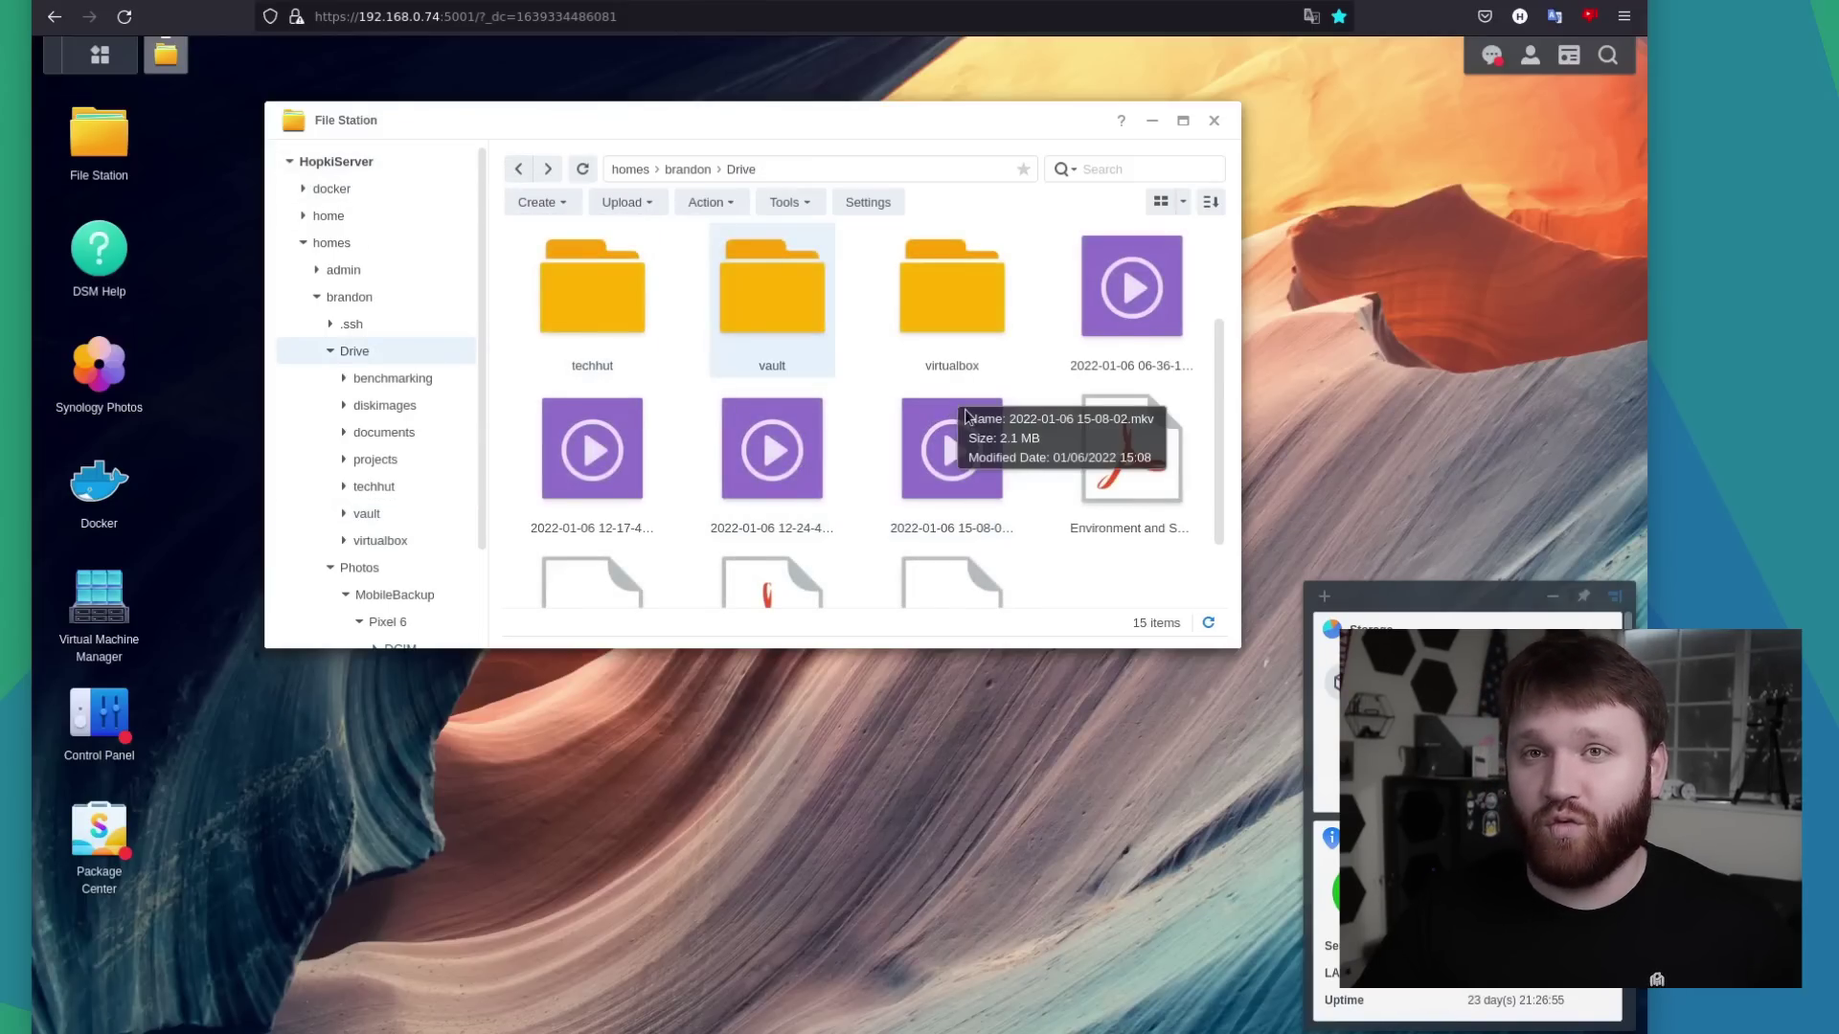
double_click(956, 289)
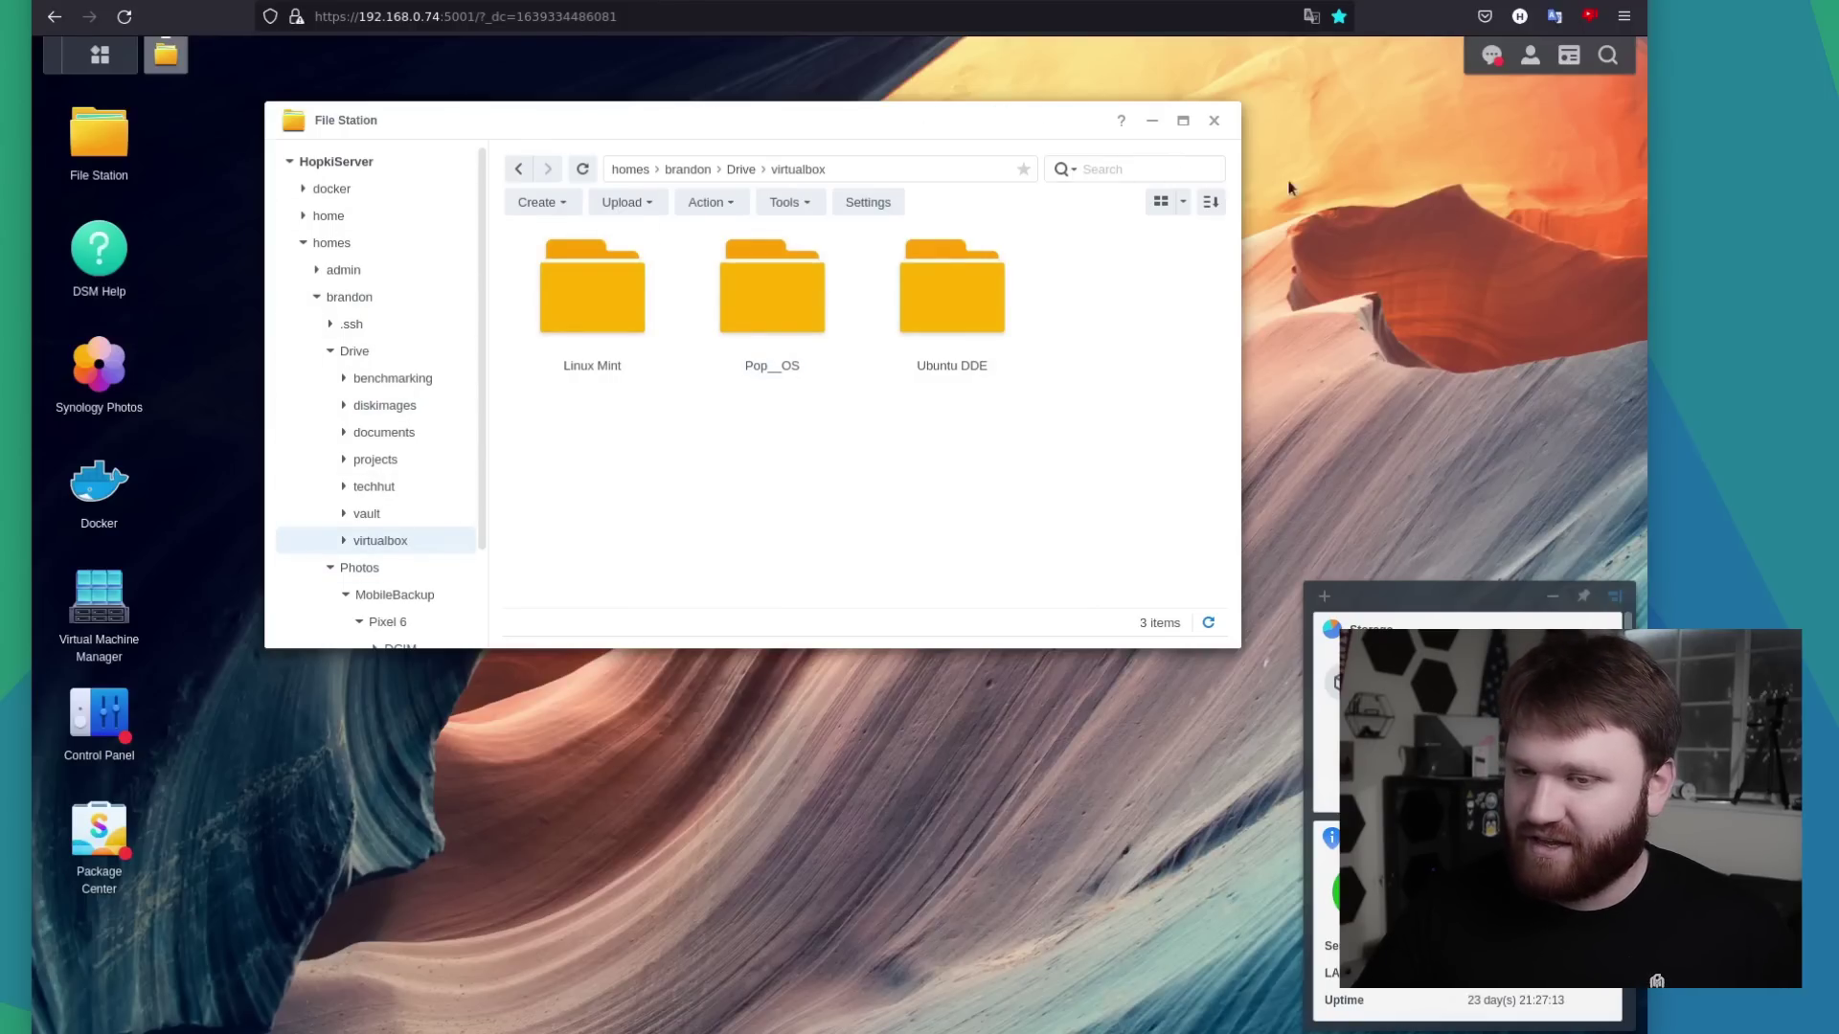
click(1212, 122)
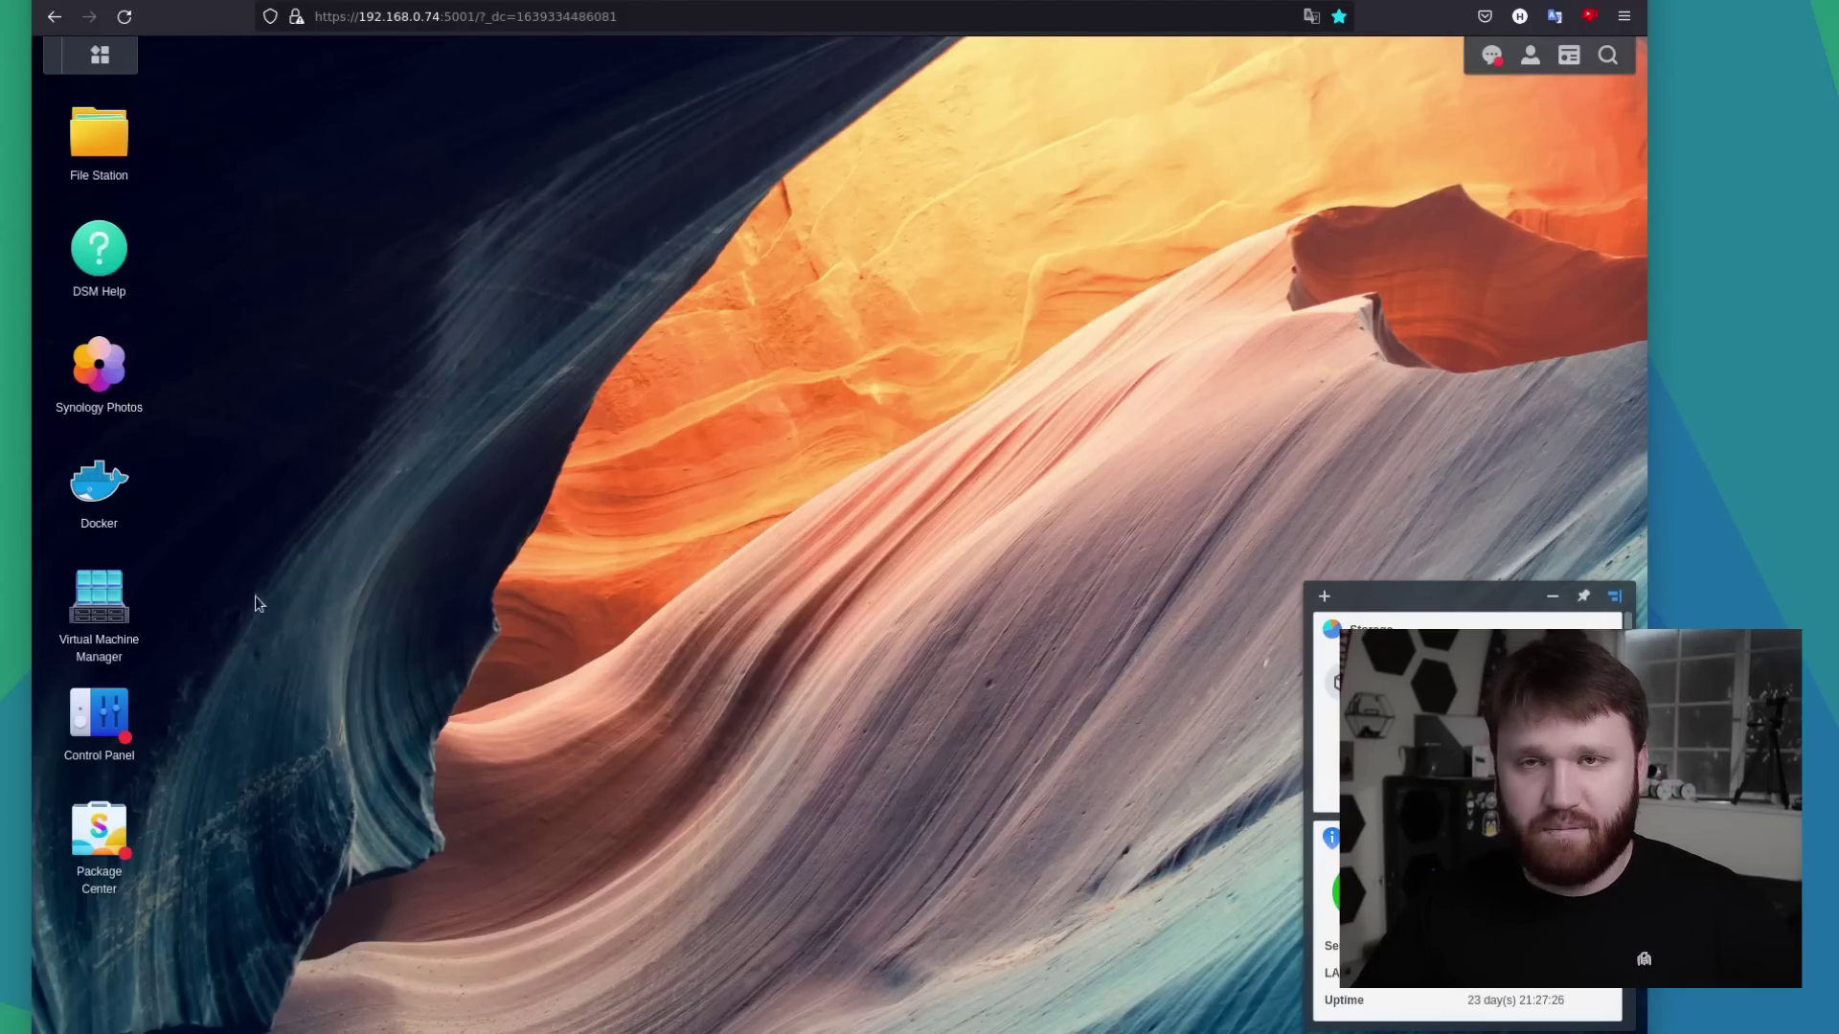
Check Virtual Machine Manager (one healthy host, 0 running VMs), then launch Synology Drive from Main Menu
click(93, 620)
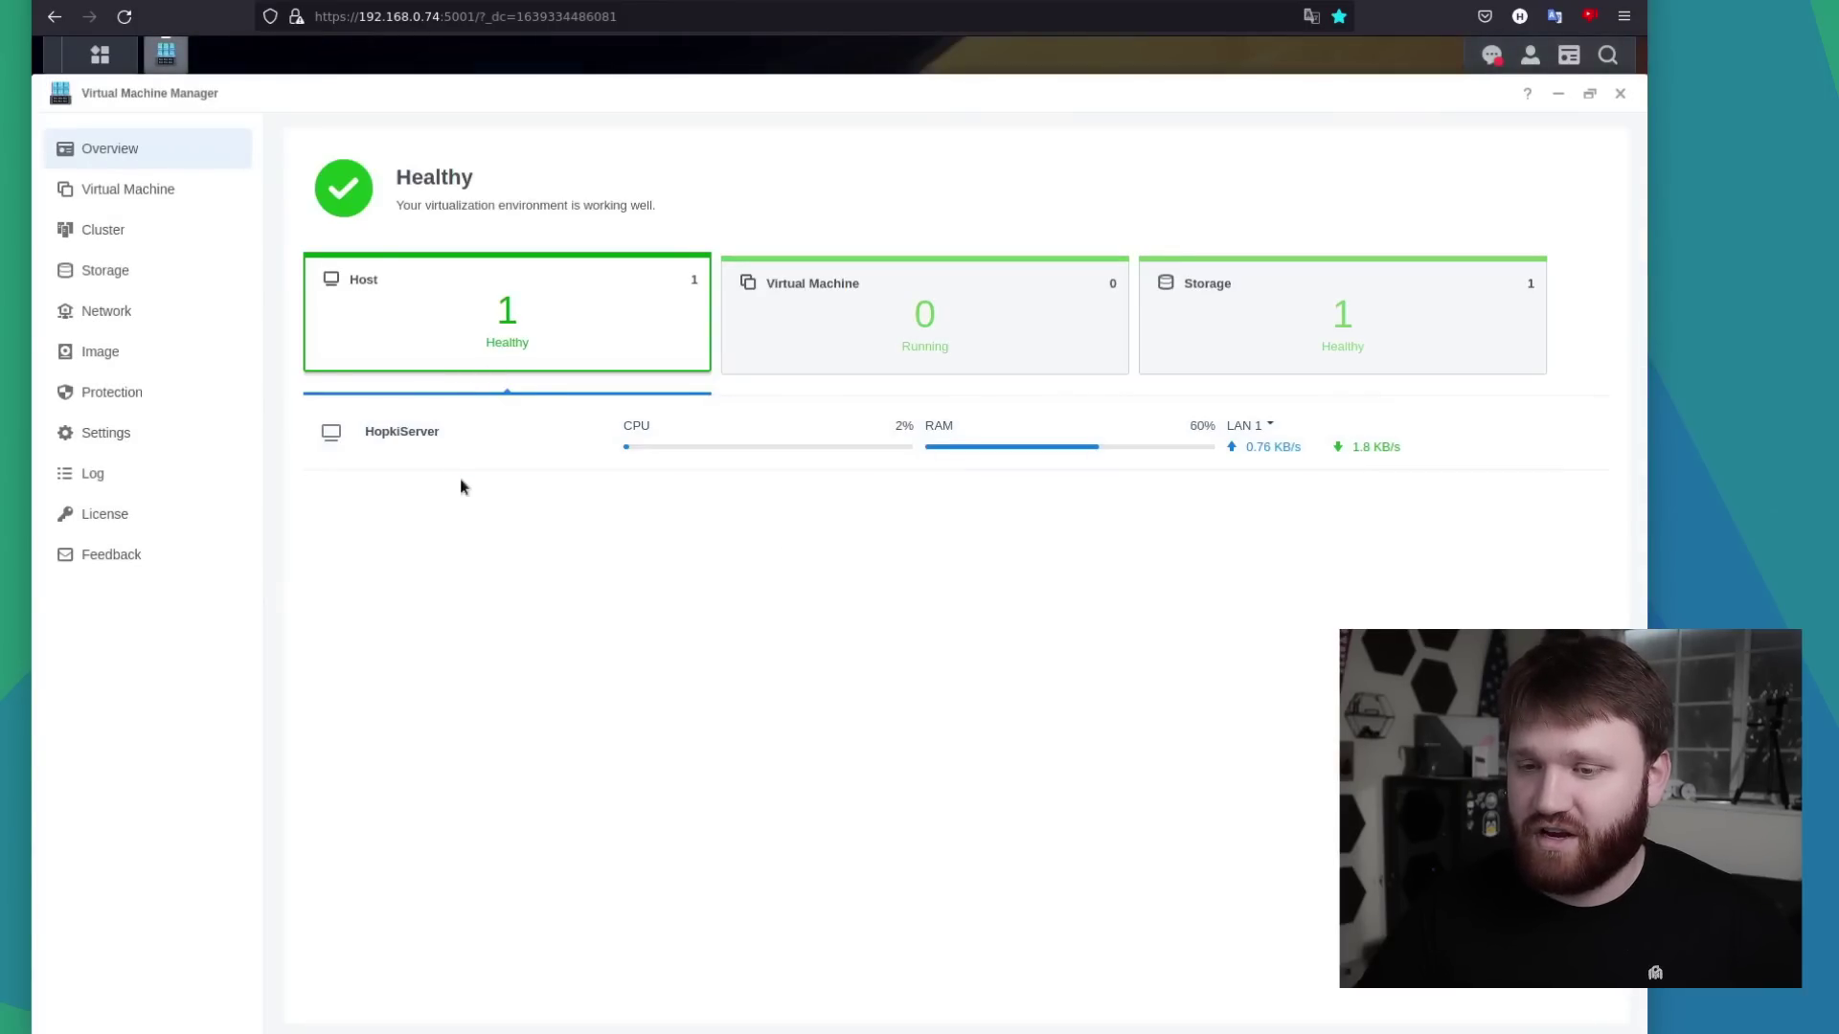
click(1621, 94)
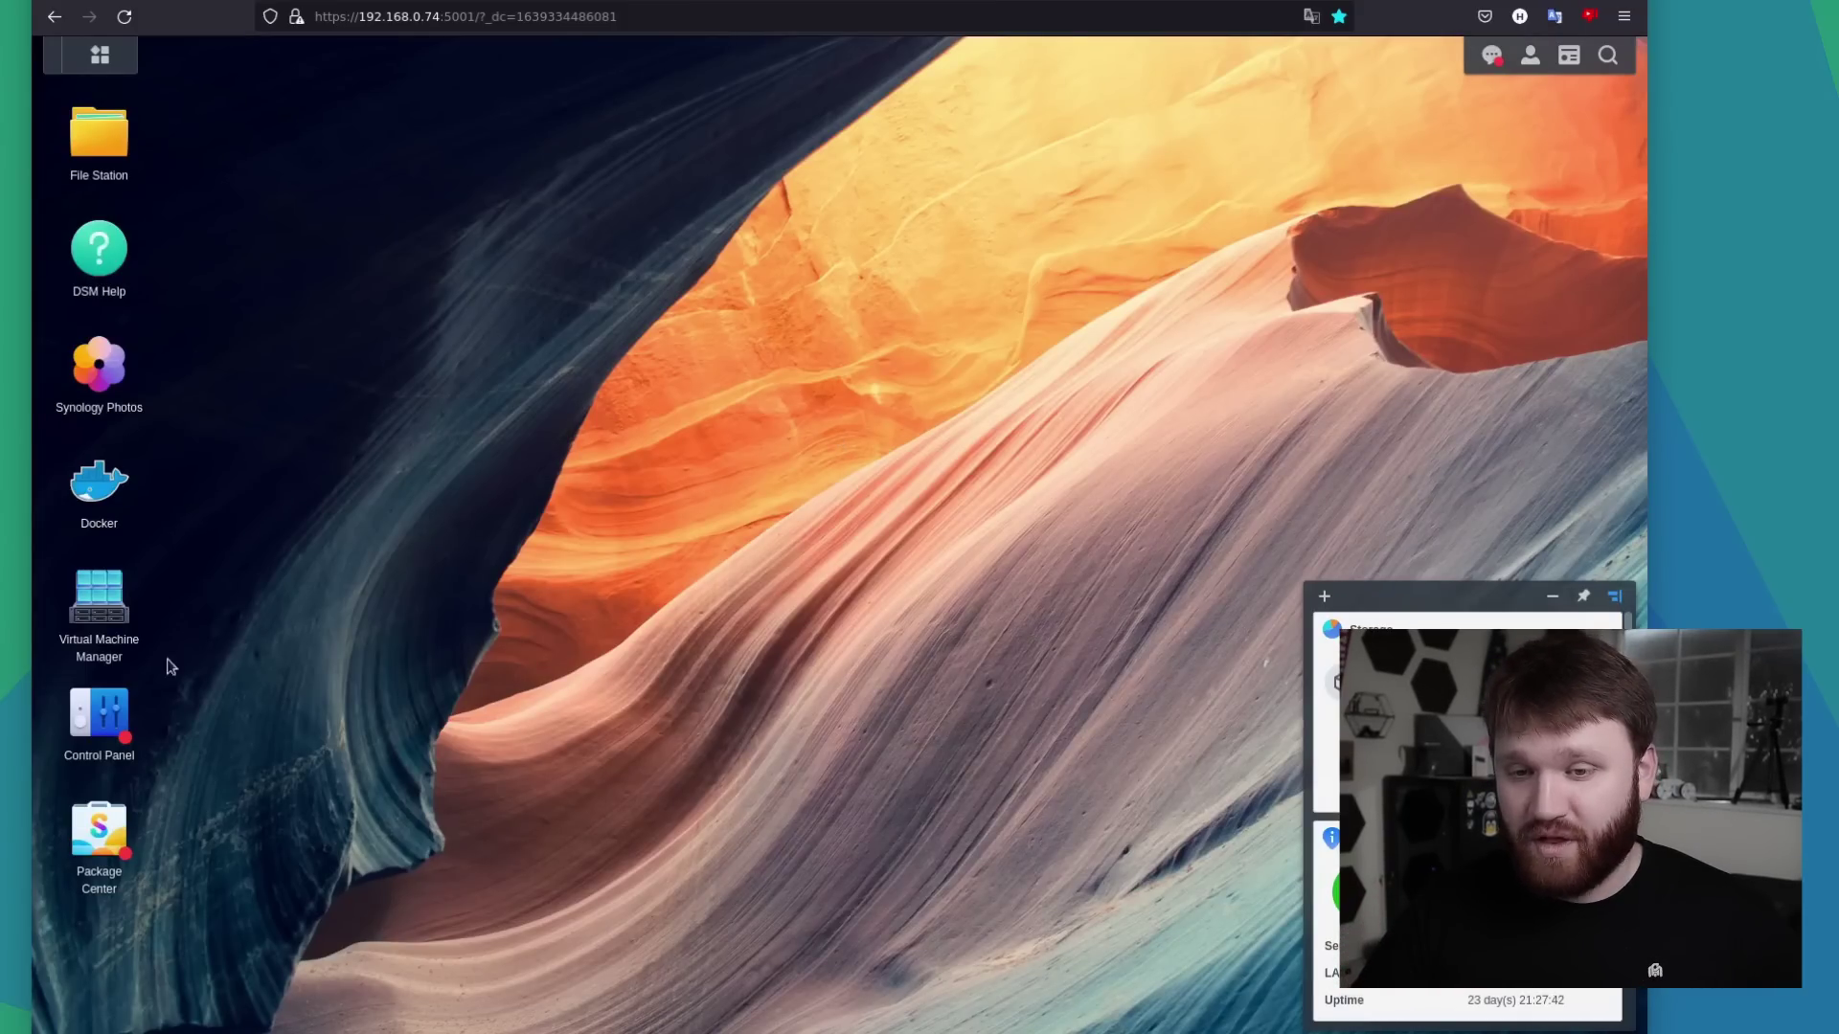
click(117, 67)
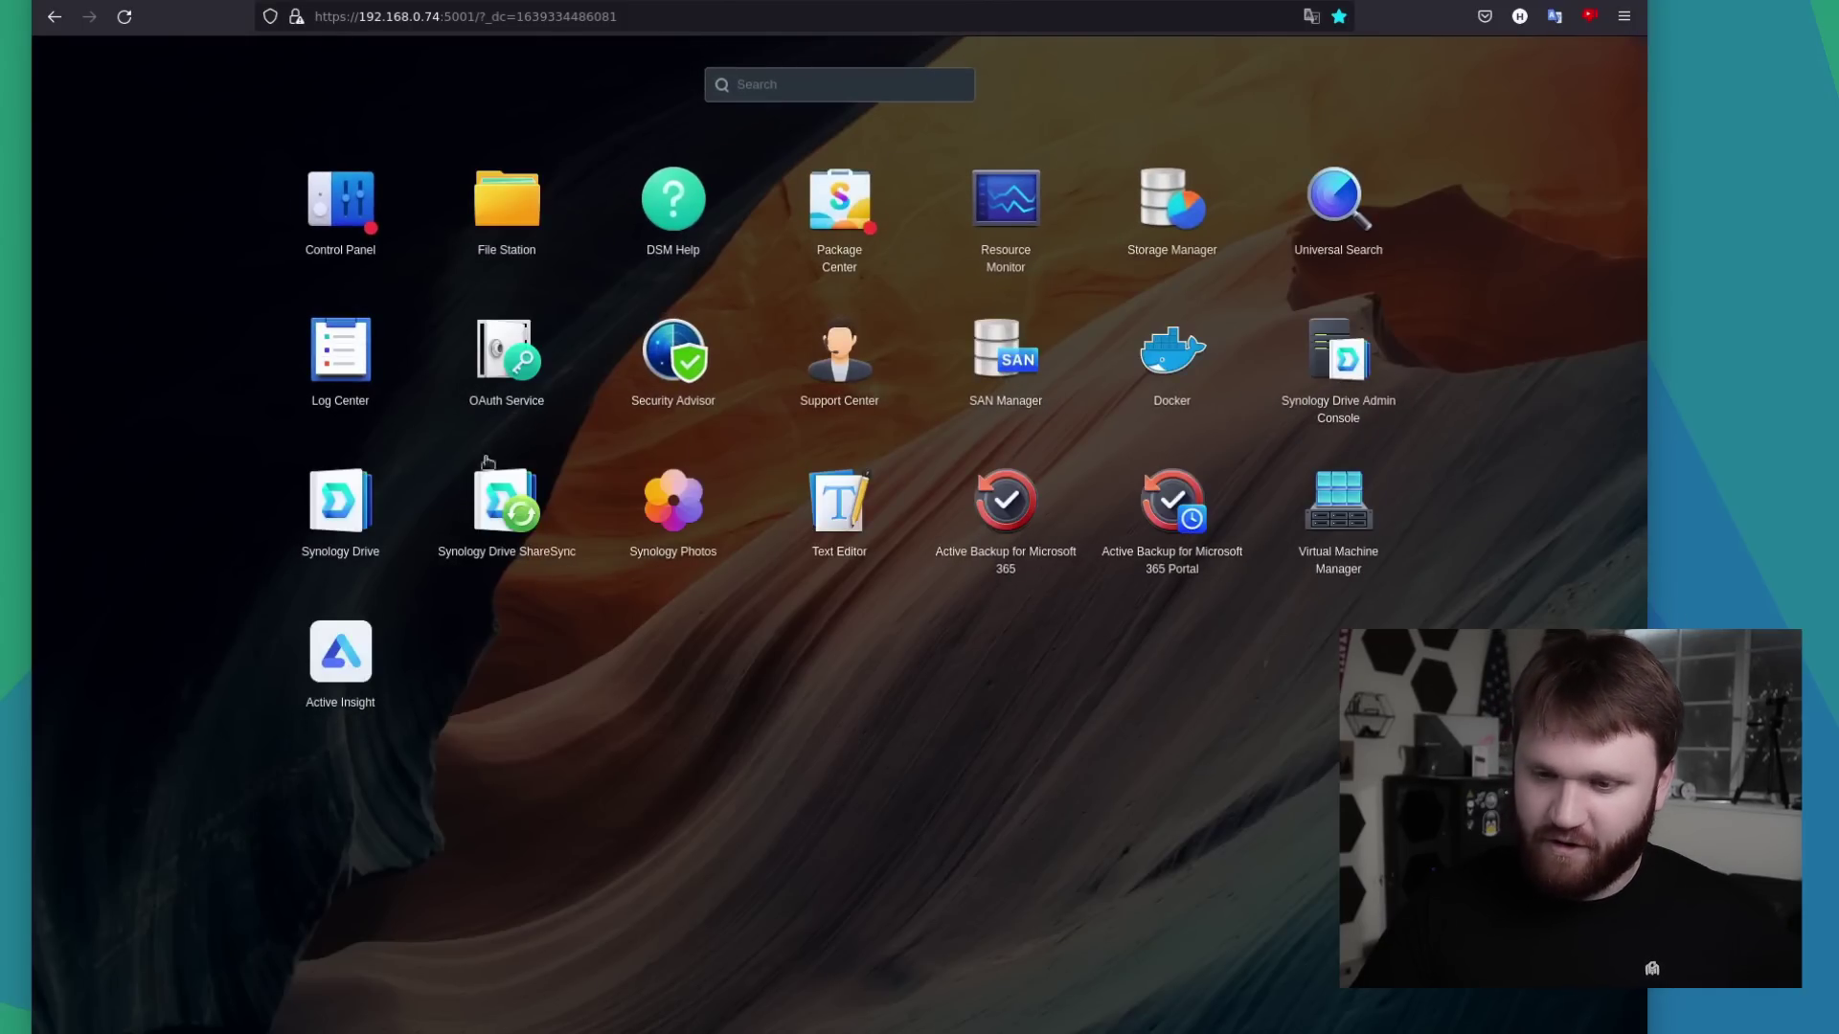
click(328, 499)
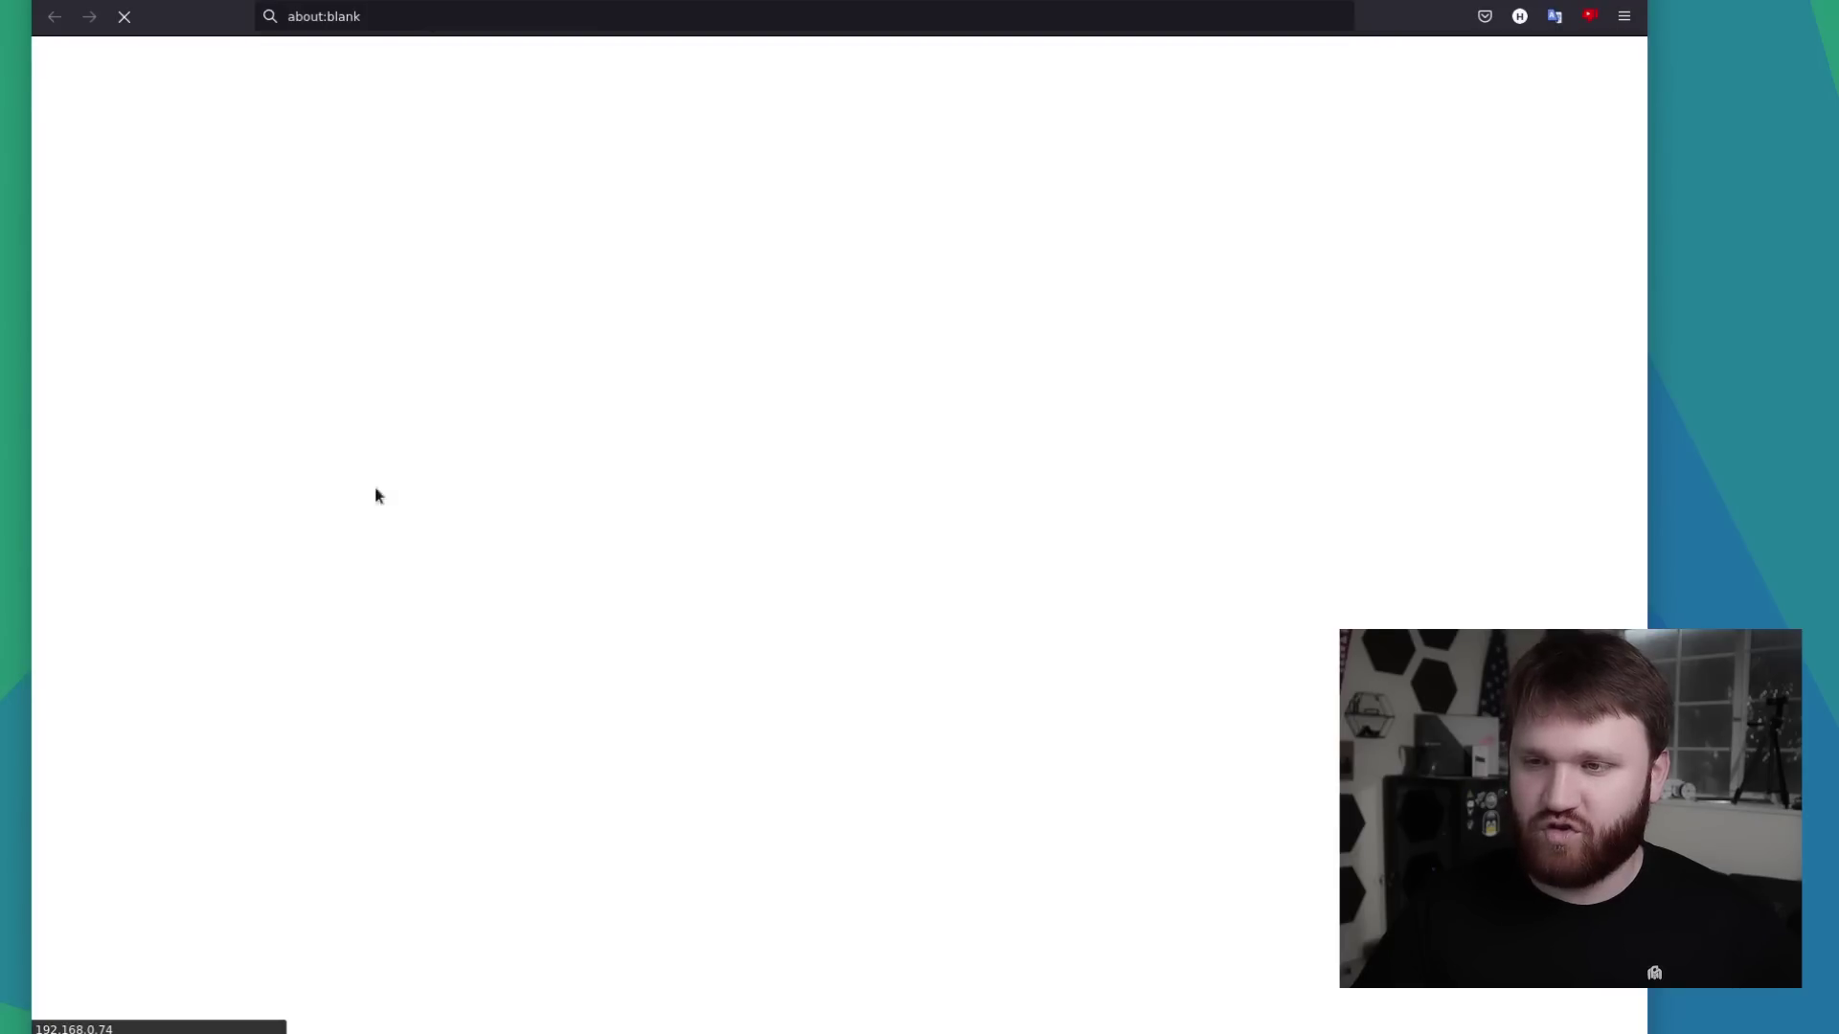